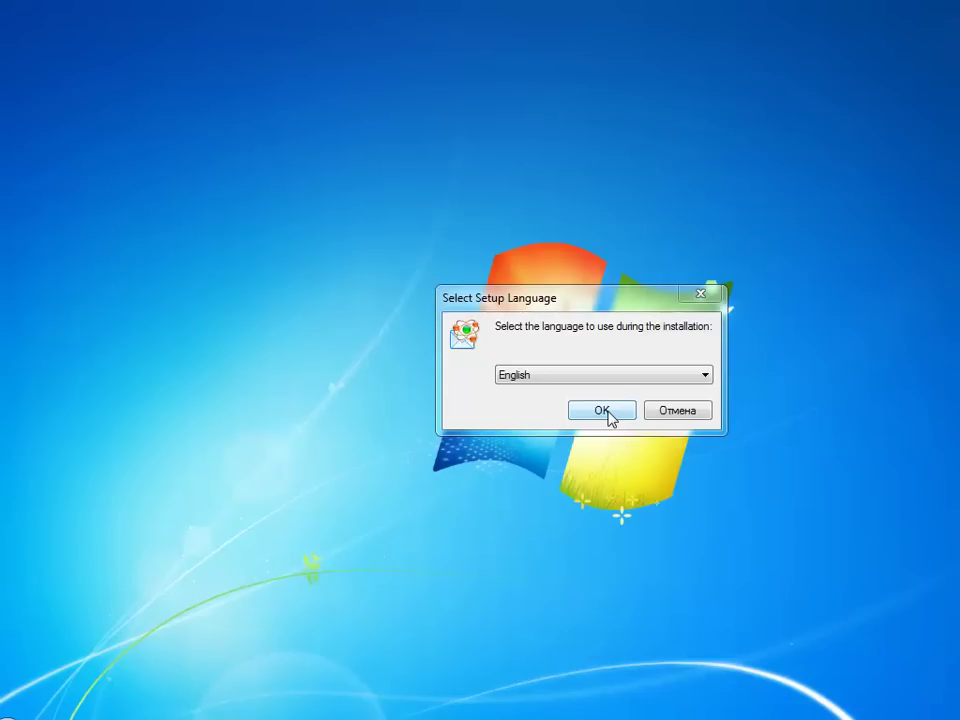
# Install Atomic Mail Sender 5.10 in English to the default folder, with desktop and Quick Launch icons and the pasted registration key
pyautogui.click(605, 411)
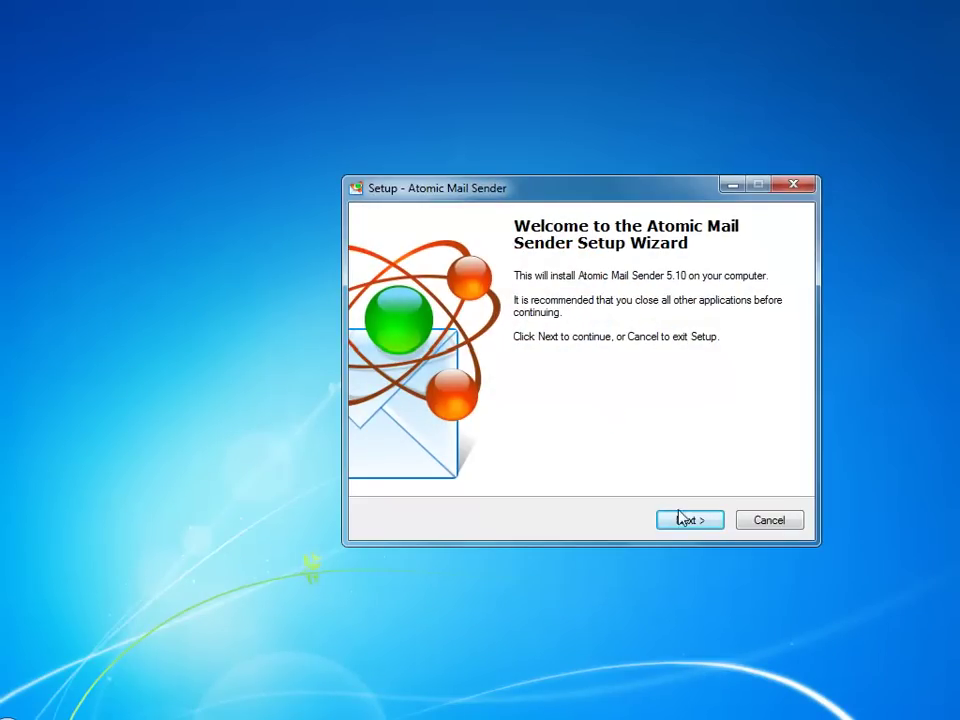
pyautogui.click(685, 526)
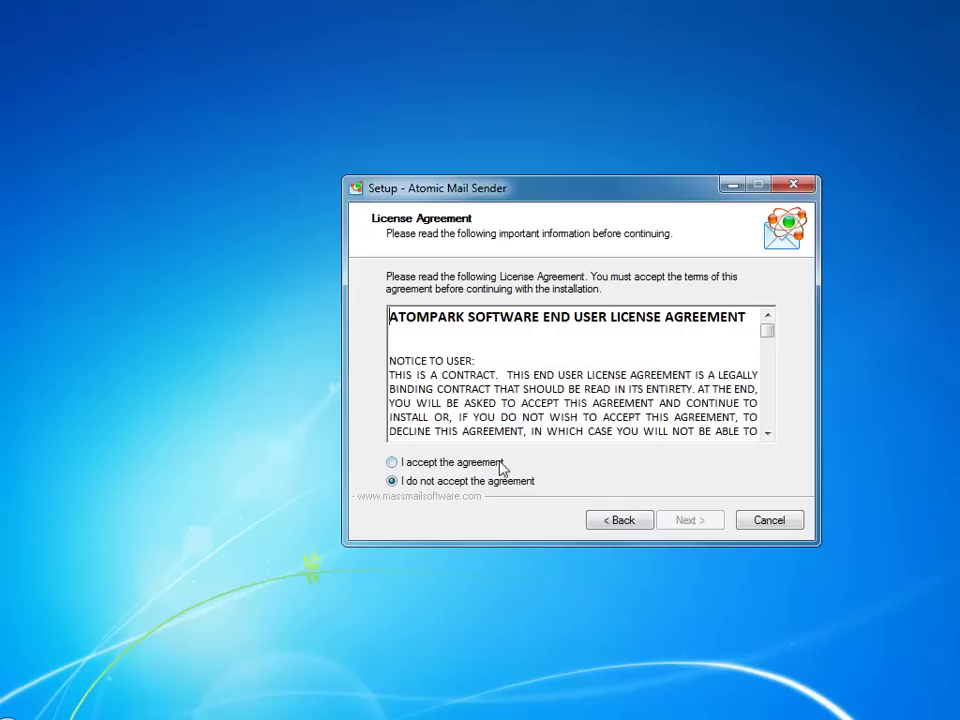
pyautogui.click(494, 464)
pyautogui.click(703, 528)
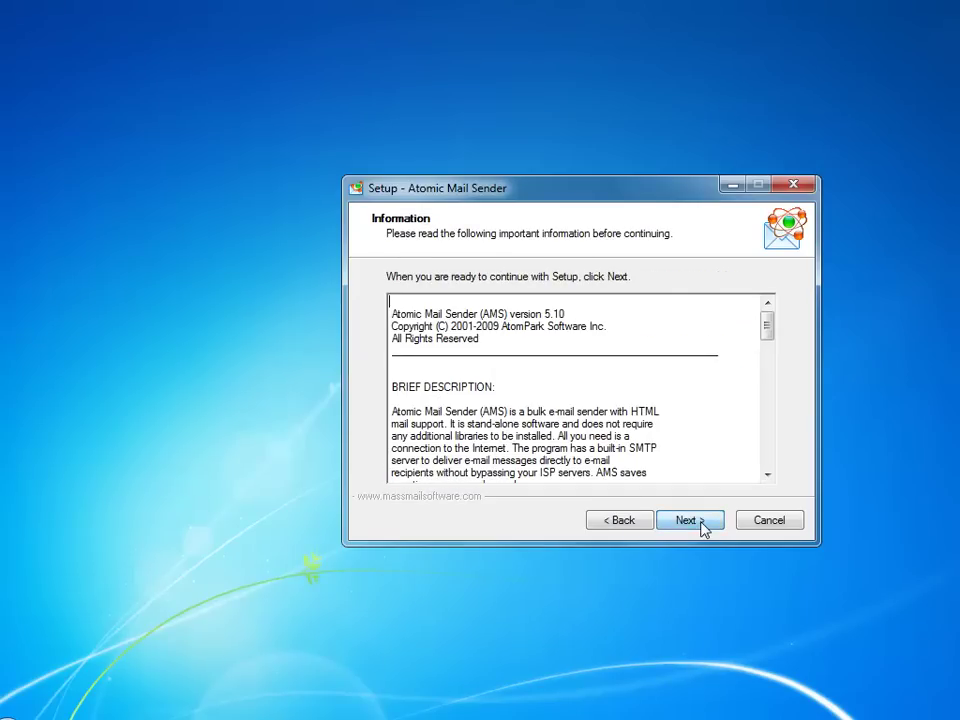
pyautogui.click(688, 521)
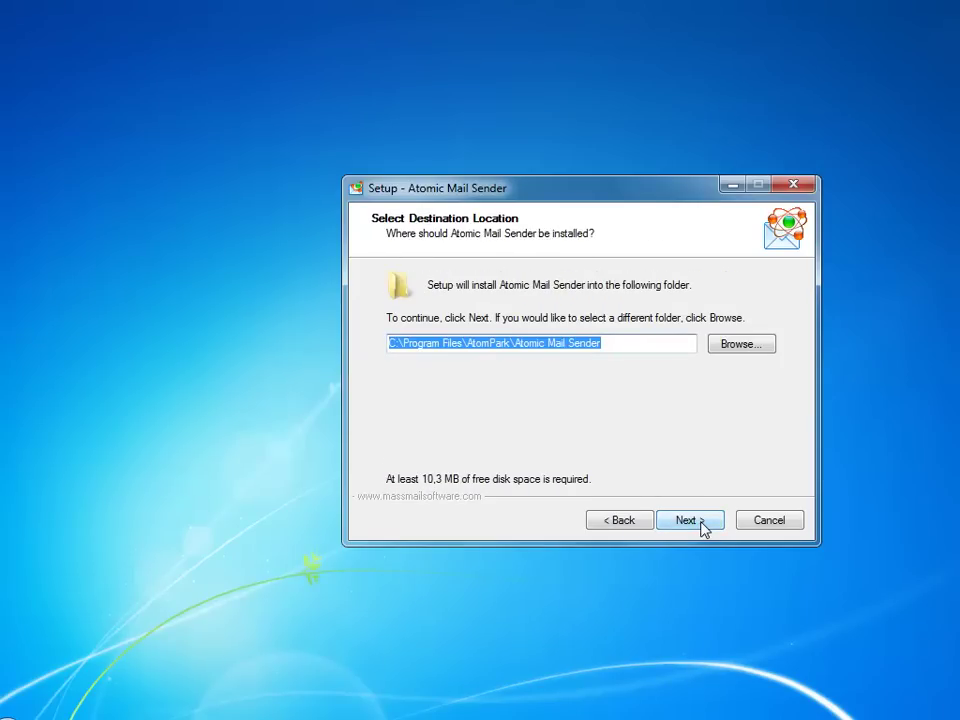
pyautogui.click(703, 527)
pyautogui.click(709, 523)
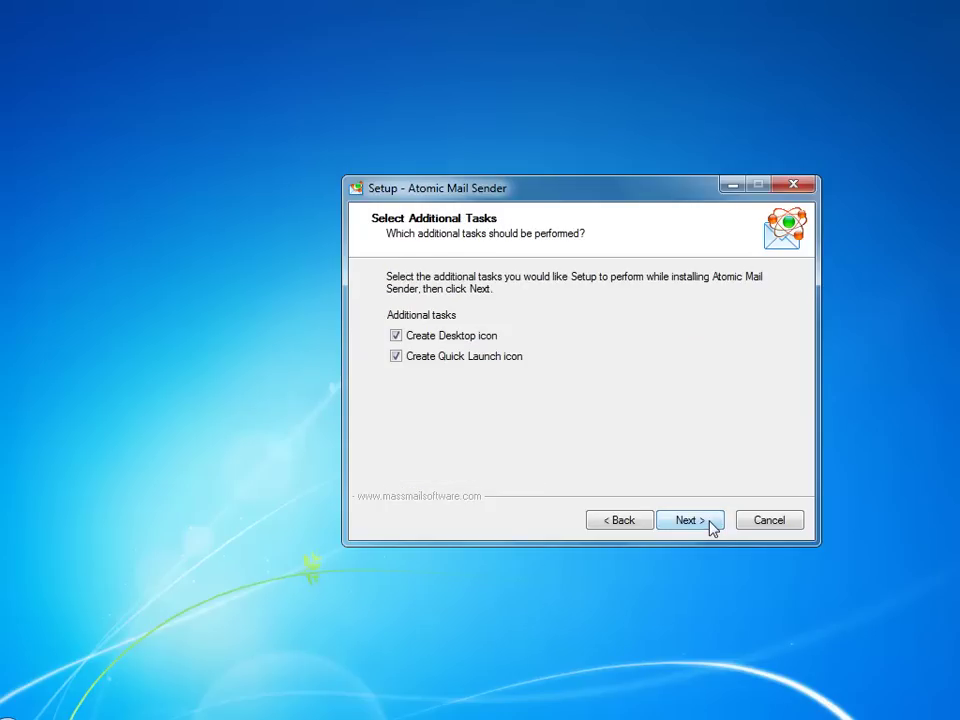
pyautogui.click(710, 525)
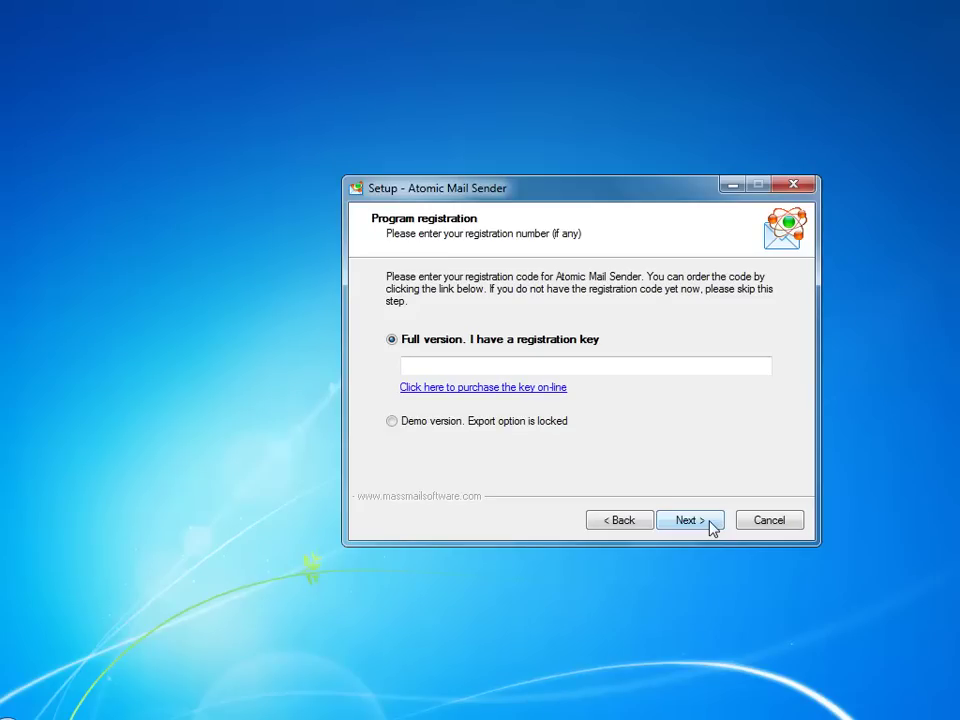
pyautogui.hotkey('ctrl', 'v')
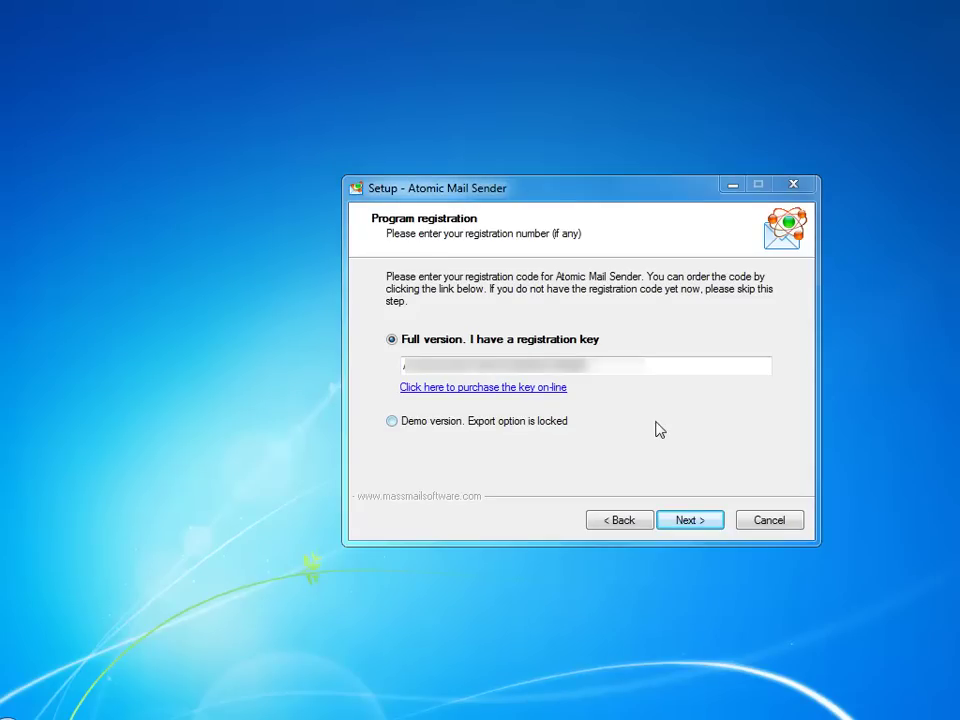
pyautogui.click(694, 521)
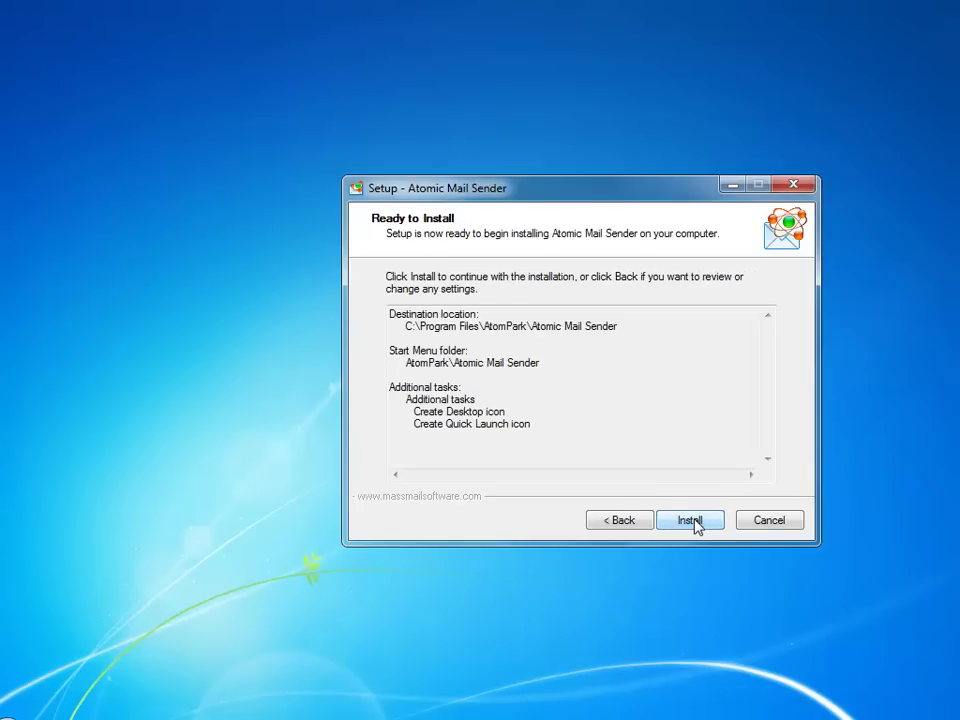
pyautogui.click(697, 525)
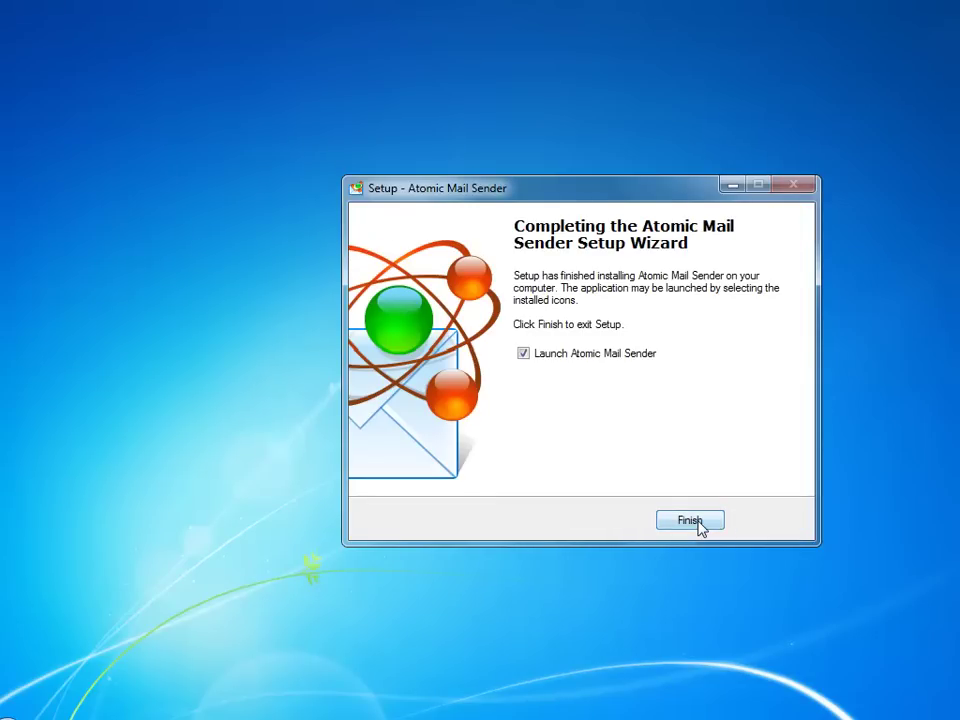
# Finish setup, launch the program, and enter the sender's name, e-mail address and company 'Mass Email Tools'
pyautogui.click(690, 521)
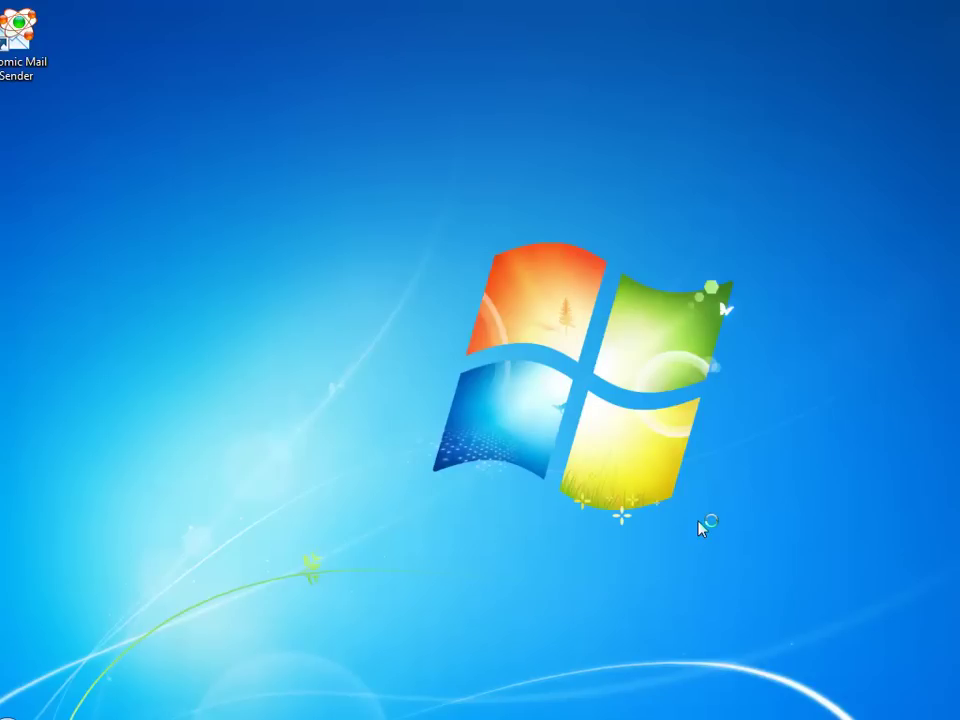
pyautogui.doubleClick(85, 42)
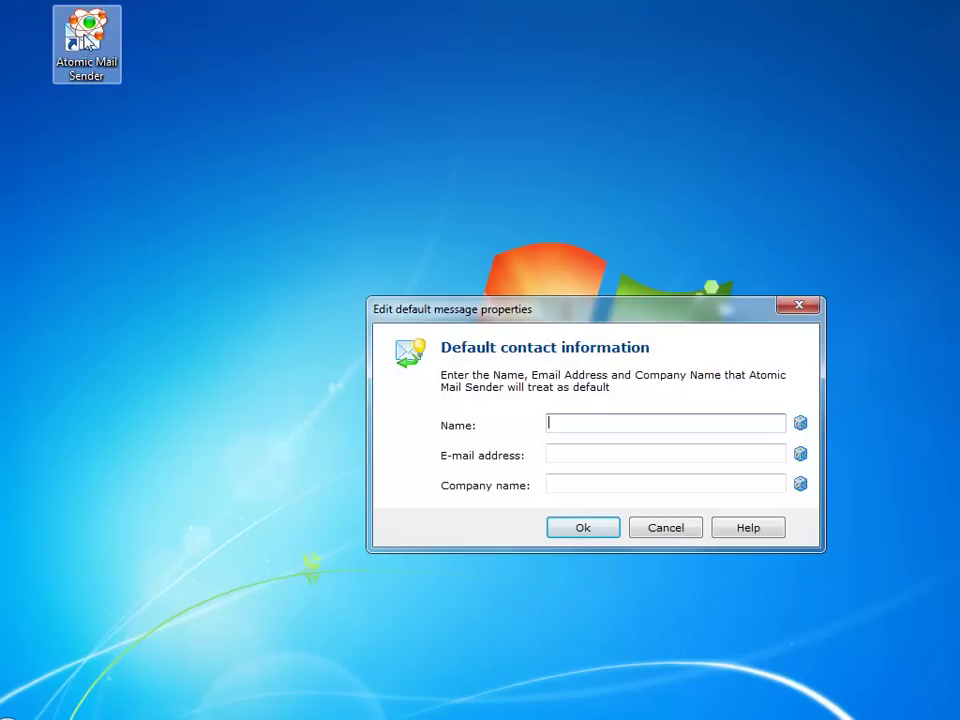
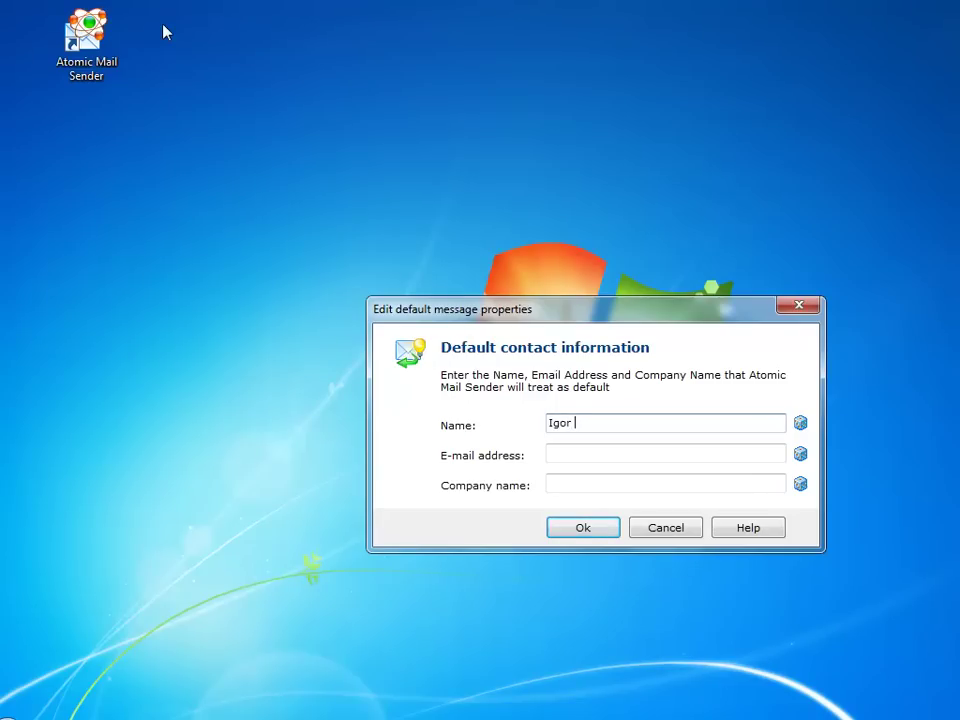
pyautogui.press('Tab')
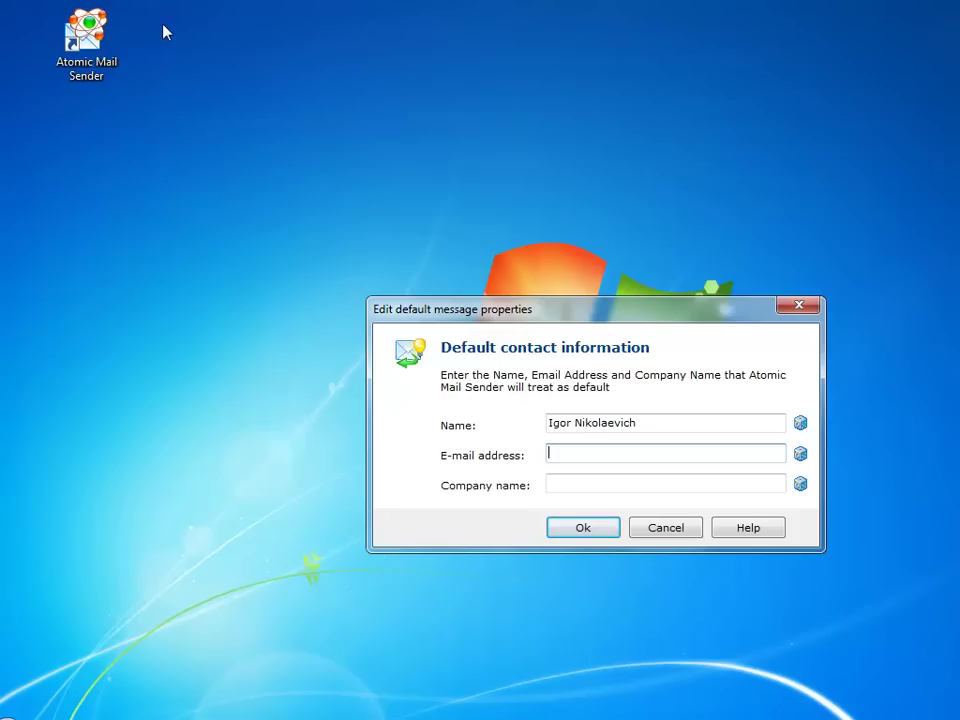
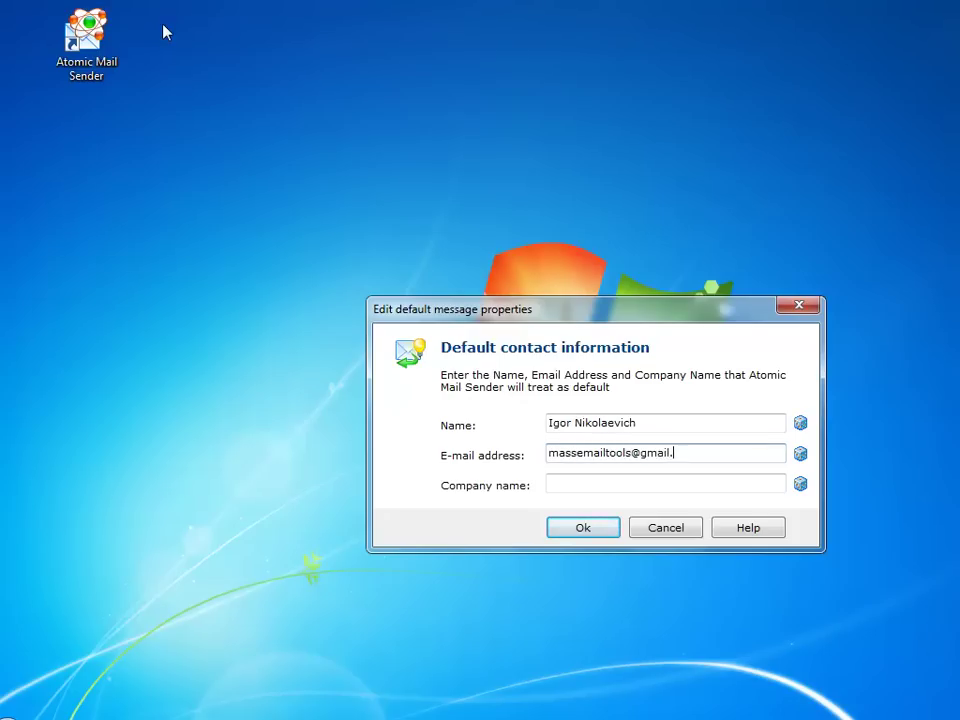
pyautogui.press('Tab')
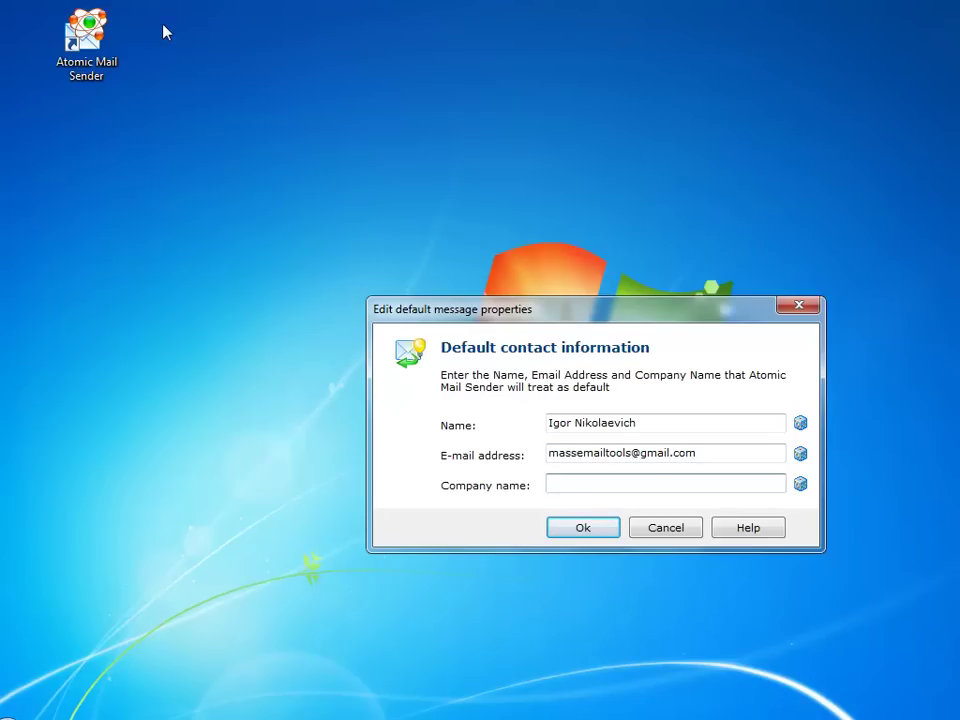
# Save the contact details, then activate the program with the pasted serial number in Help > Registration
pyautogui.click(587, 533)
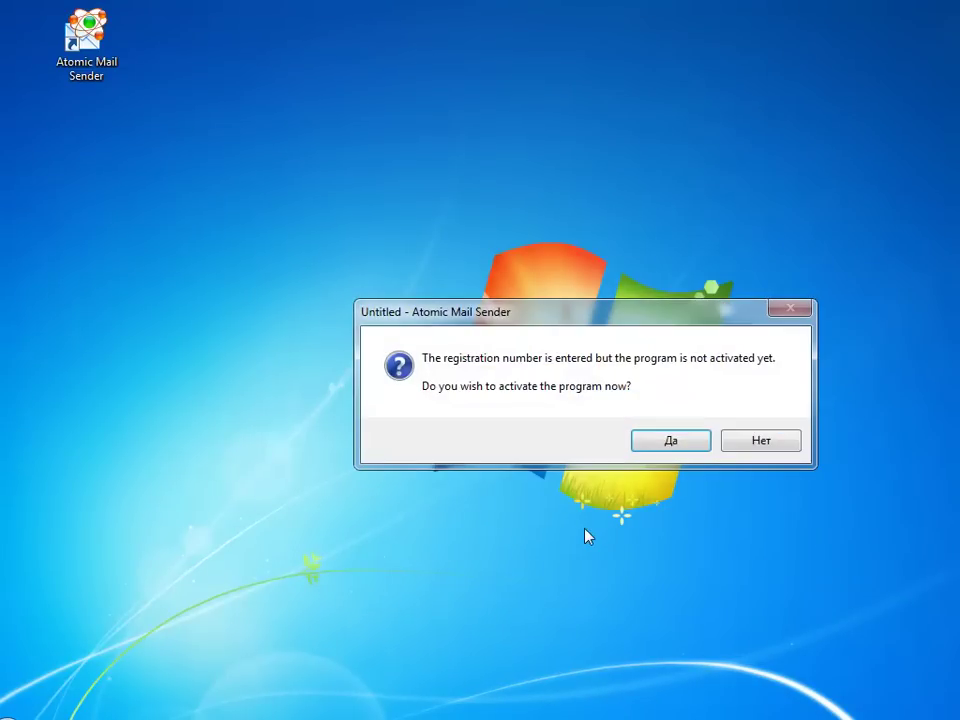
pyautogui.click(670, 441)
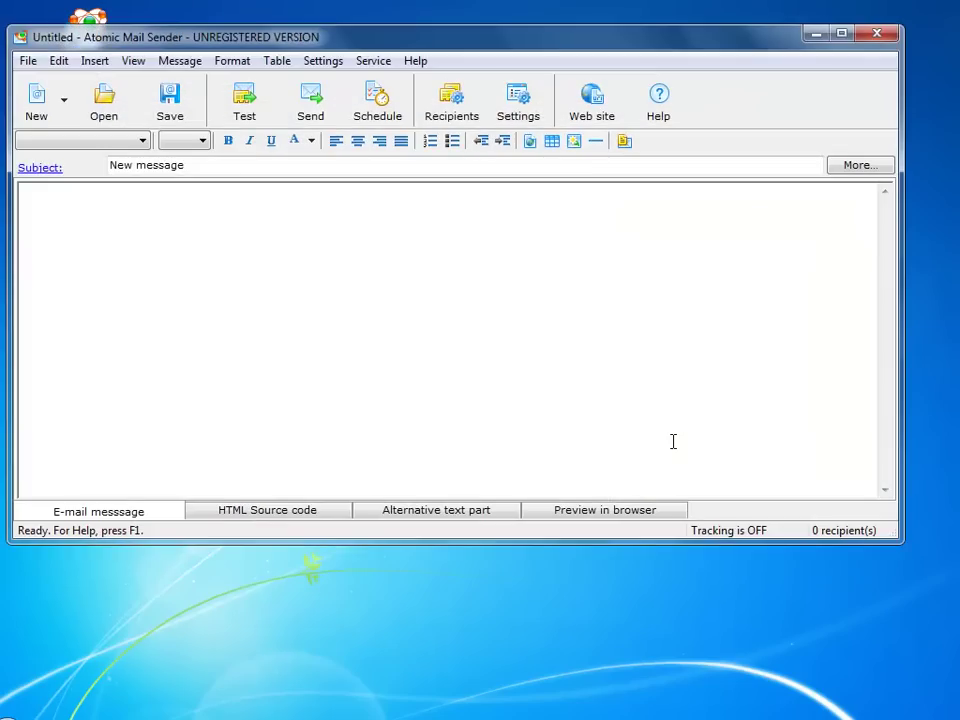
pyautogui.click(415, 61)
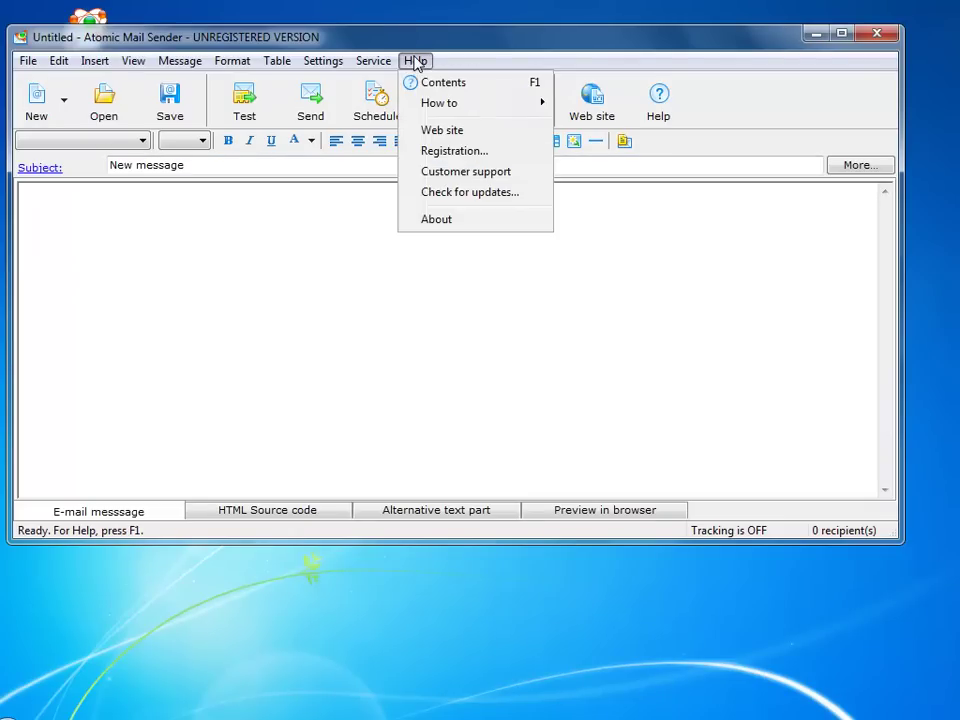
pyautogui.click(446, 152)
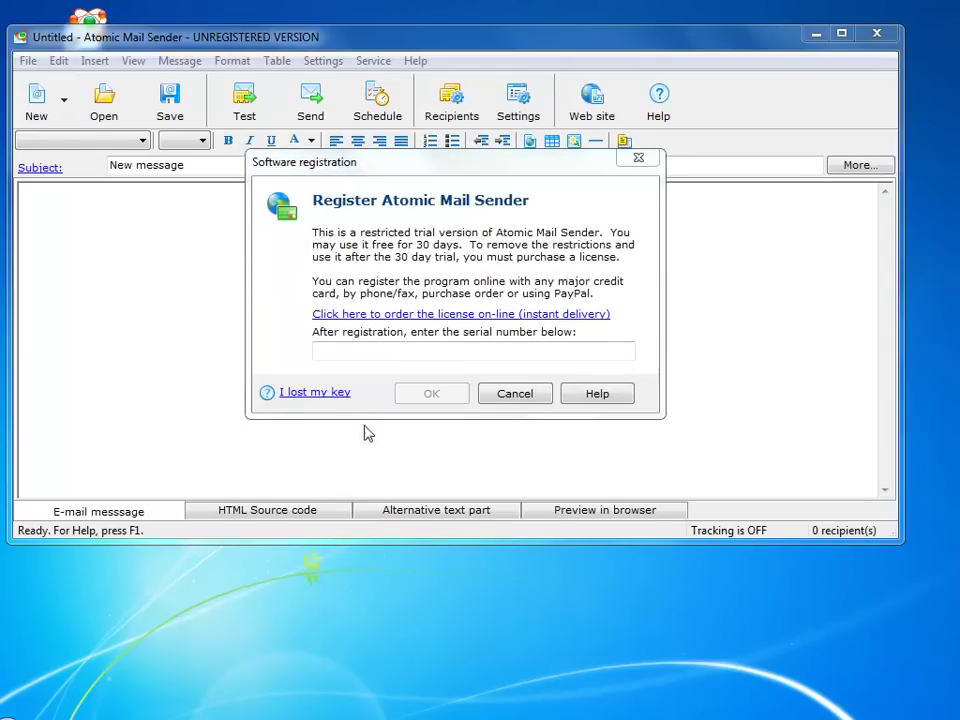
pyautogui.click(336, 341)
pyautogui.hotkey('ctrl', 'v')
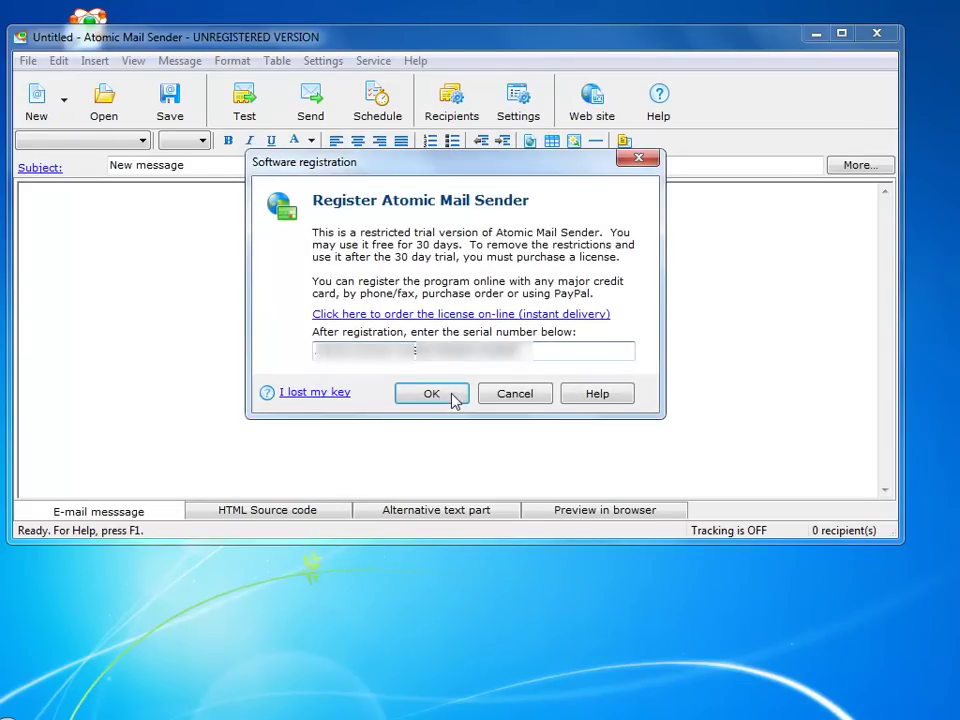
pyautogui.click(433, 394)
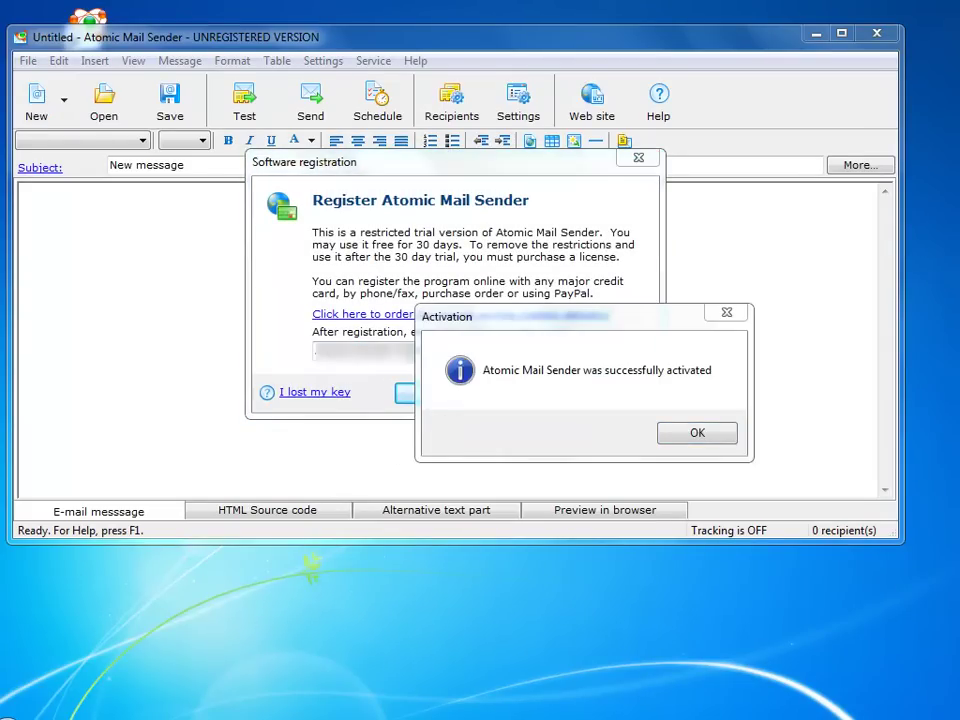
pyautogui.click(697, 436)
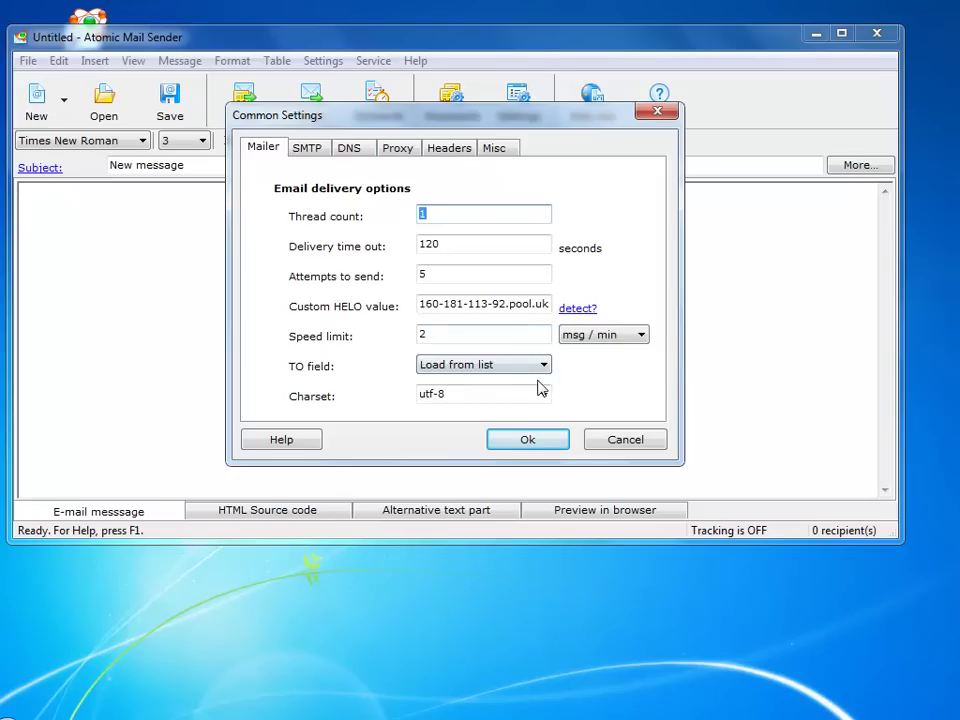
# Open the properties of the smtp.gmail.com entry in the SMTP server settings
pyautogui.click(305, 148)
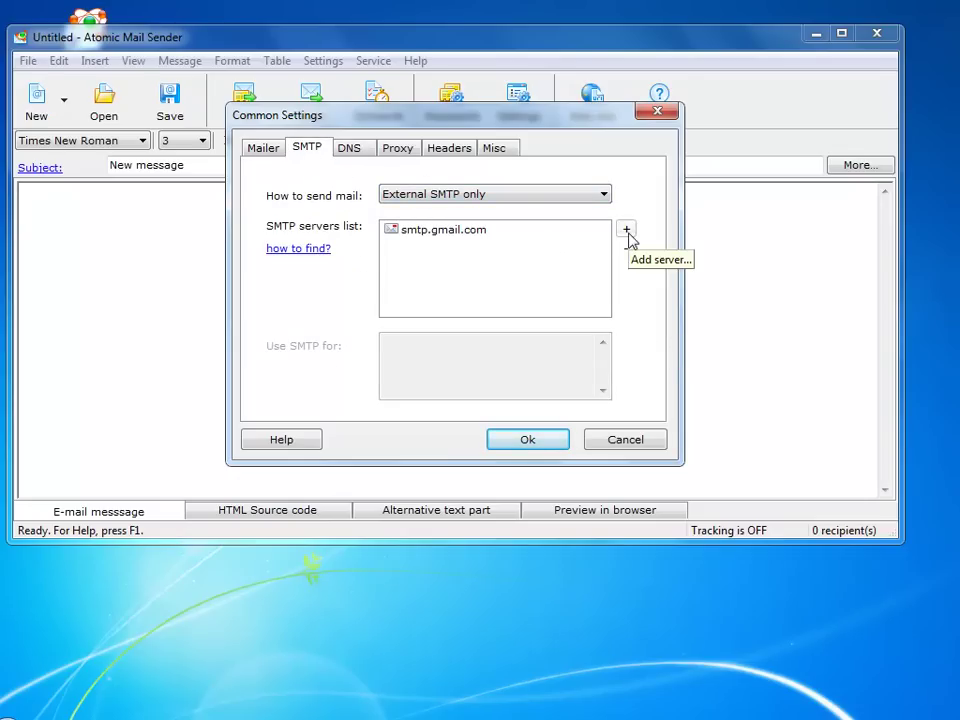
pyautogui.click(514, 231)
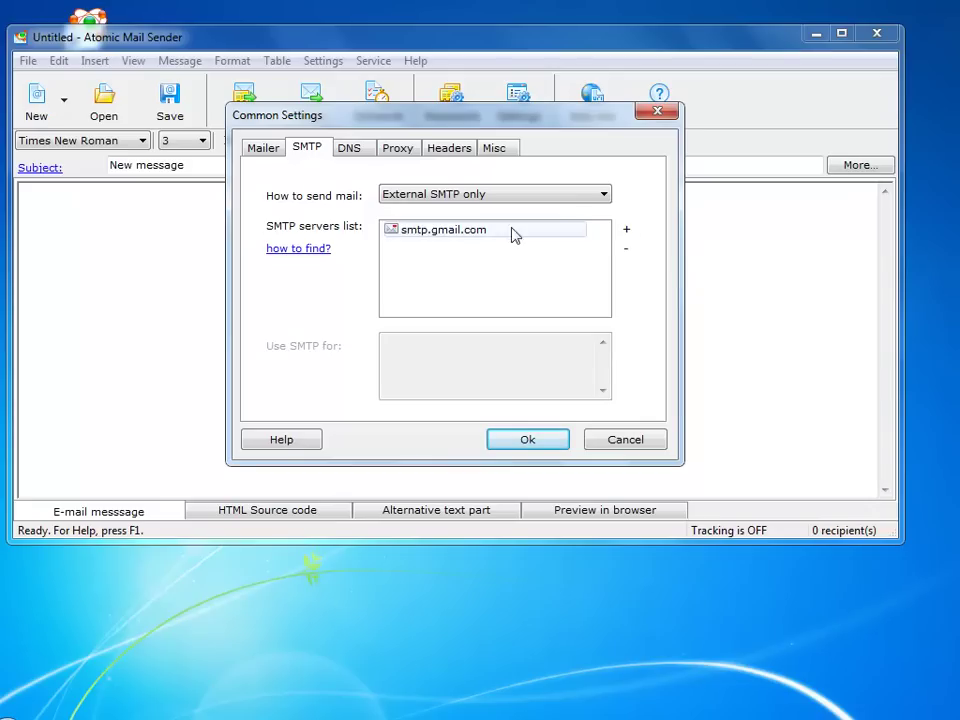
pyautogui.doubleClick(475, 235)
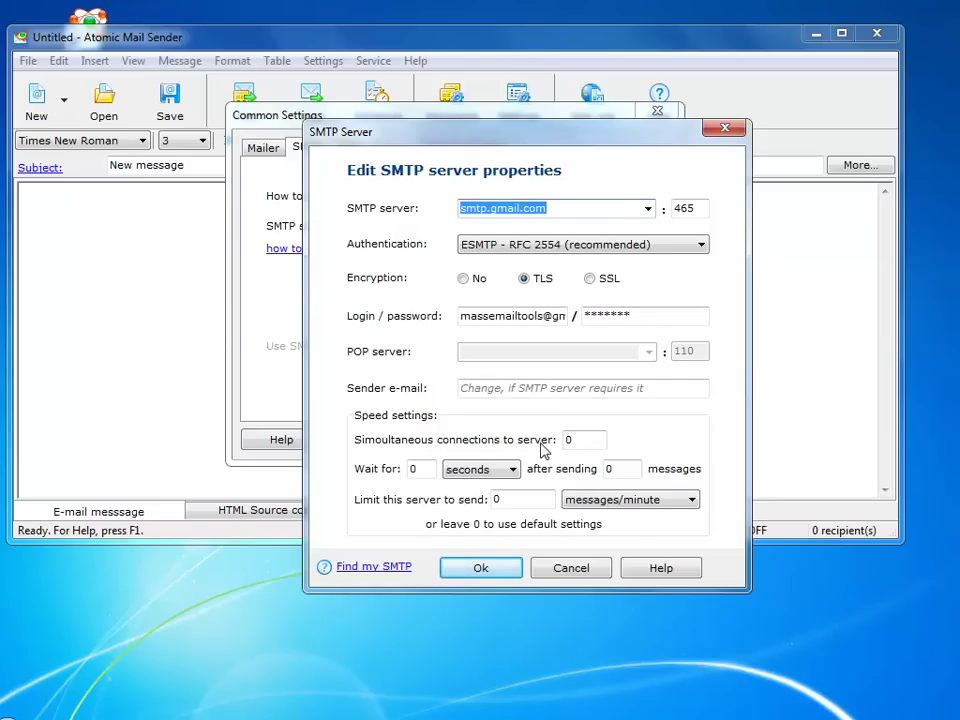
# Save the SMTP server, then review DNS, proxy (left off), headers and Misc logging options
pyautogui.click(487, 569)
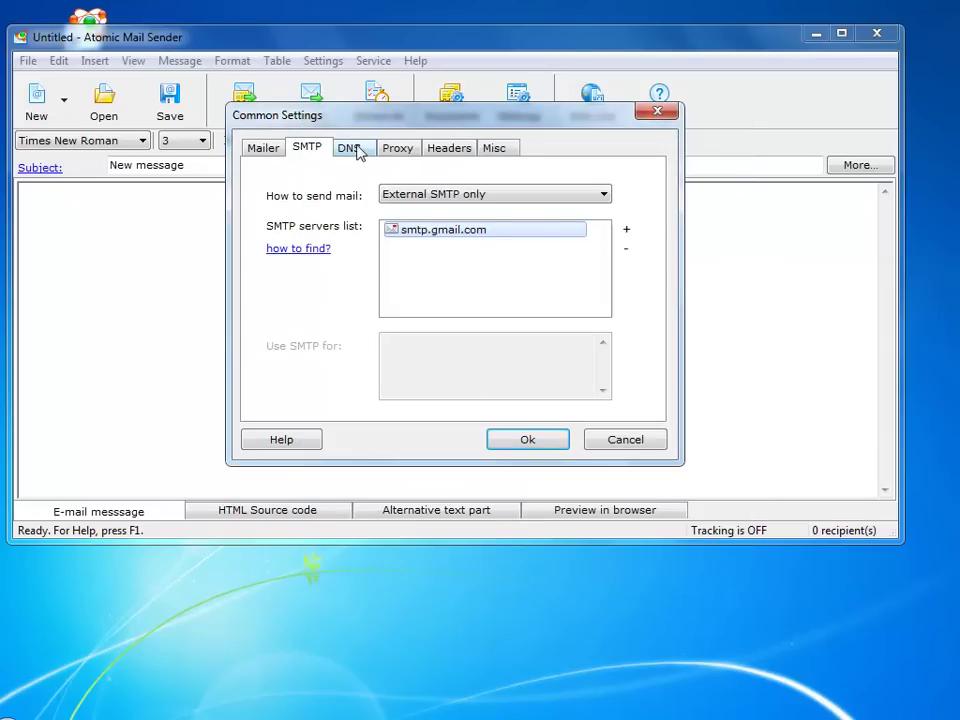
pyautogui.click(355, 148)
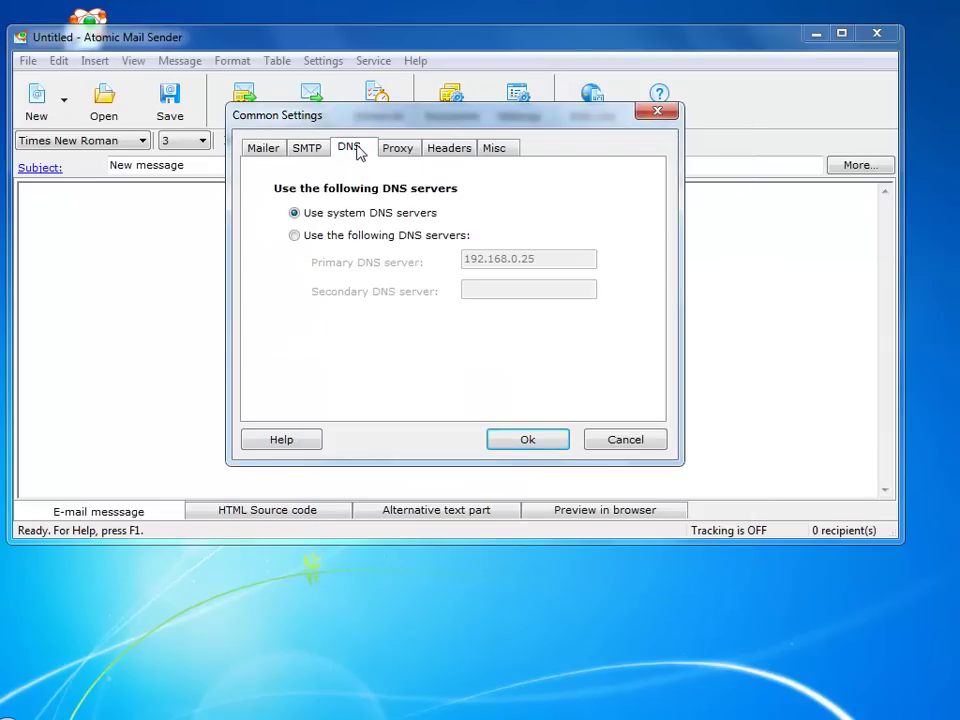
pyautogui.click(390, 150)
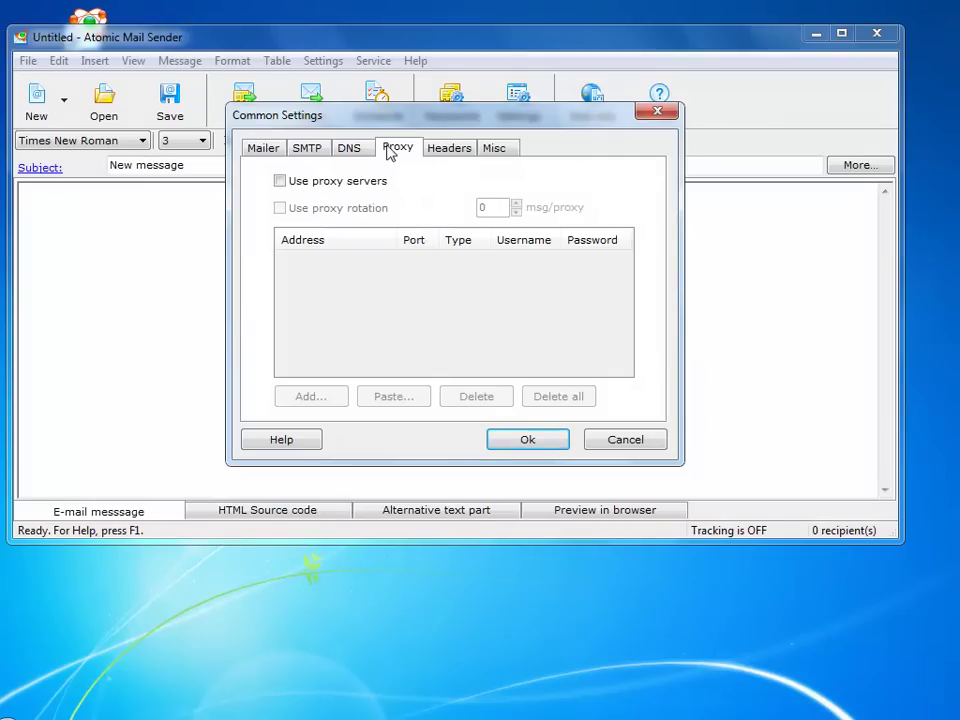
pyautogui.click(280, 182)
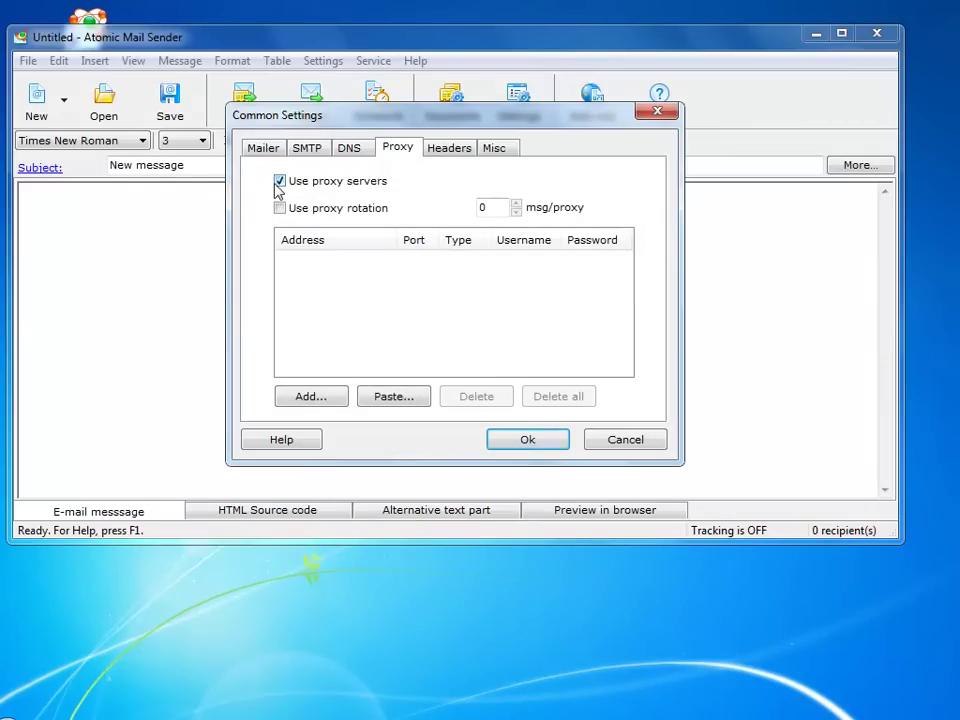
pyautogui.click(280, 182)
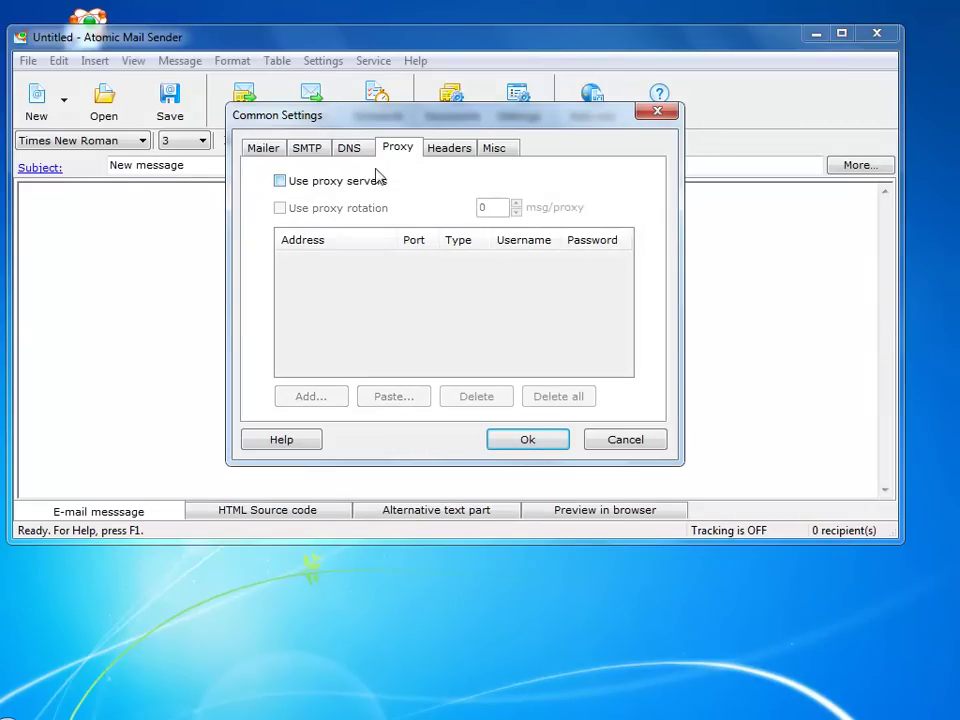
pyautogui.click(450, 149)
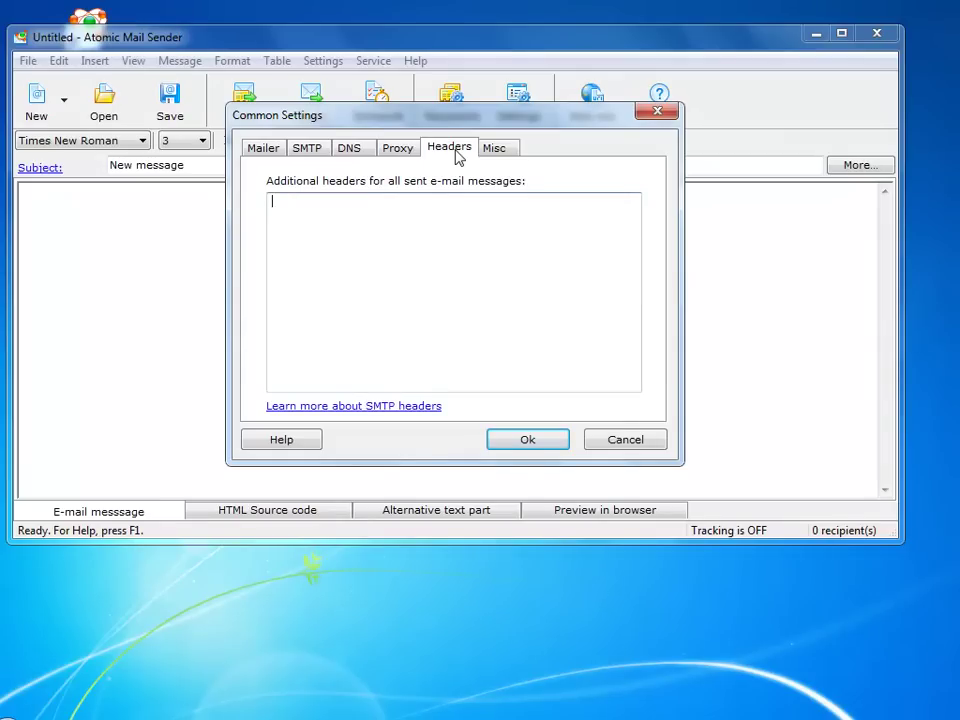
pyautogui.click(503, 148)
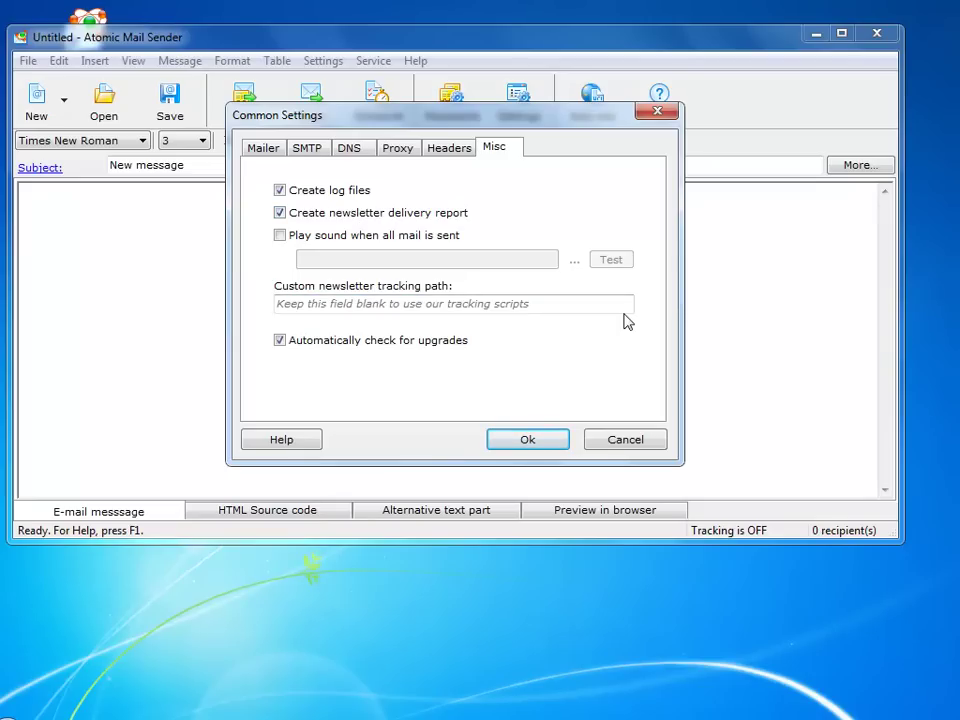
# Save the common settings and send a test copy of the message to the test address
pyautogui.click(542, 446)
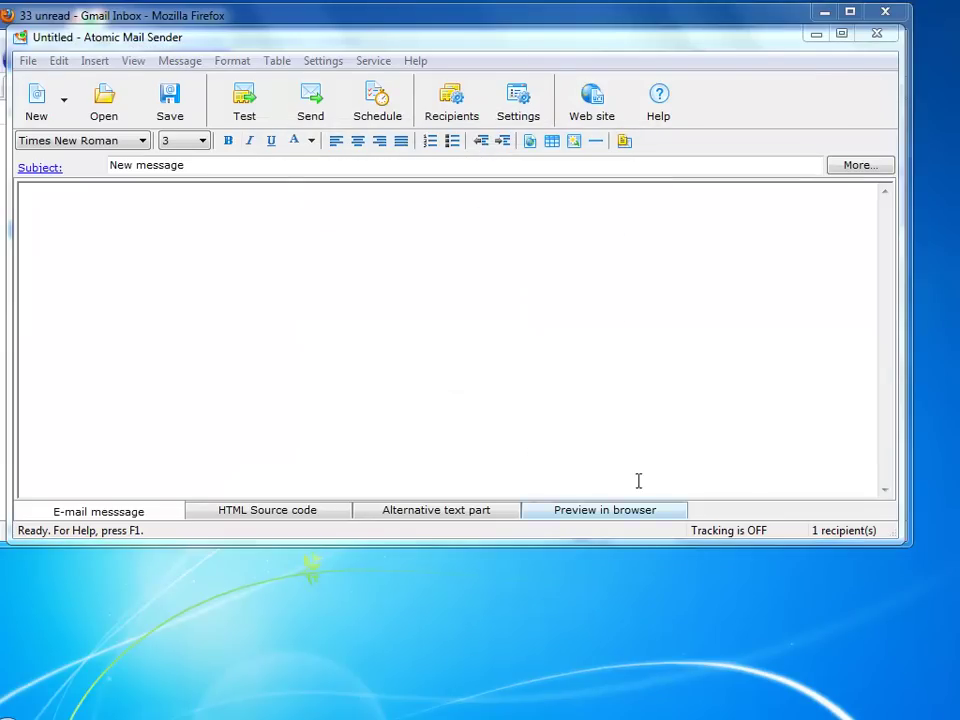
pyautogui.click(244, 100)
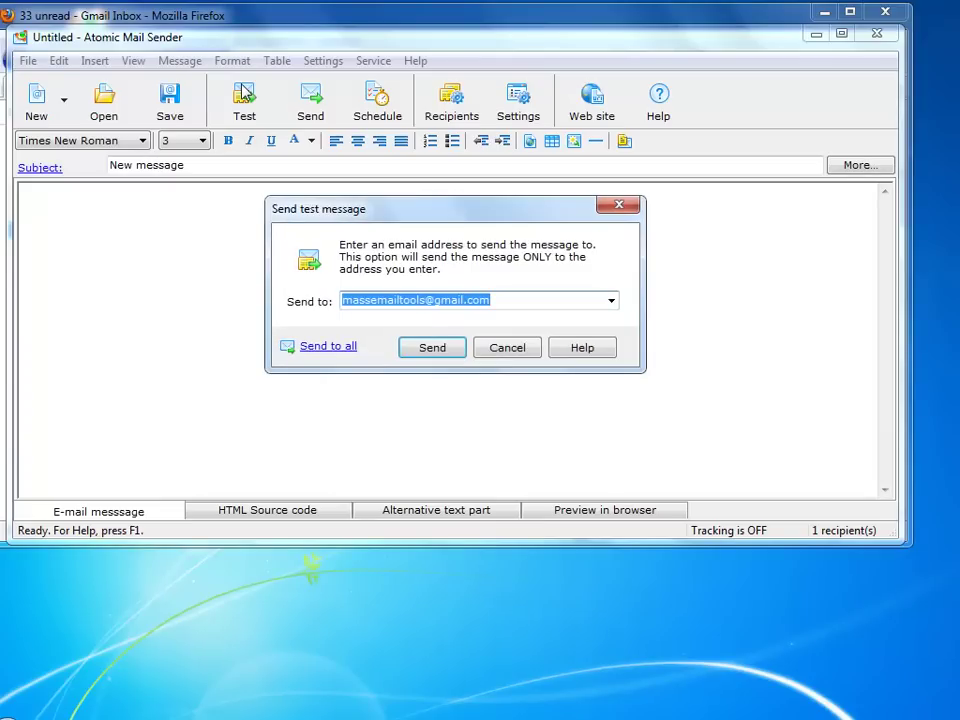
pyautogui.click(432, 348)
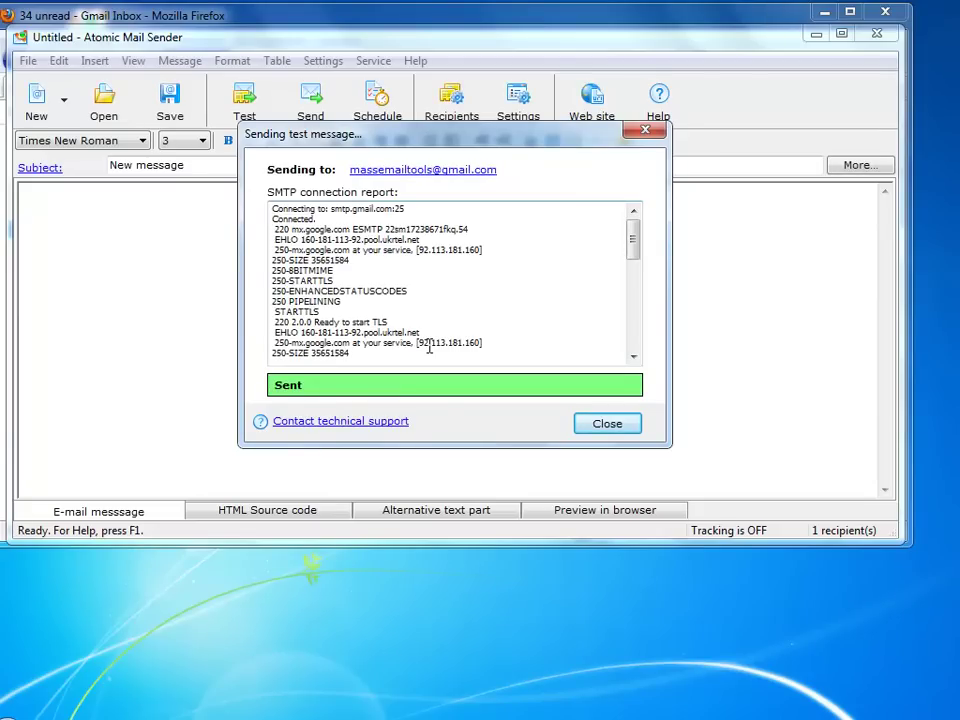
pyautogui.click(607, 424)
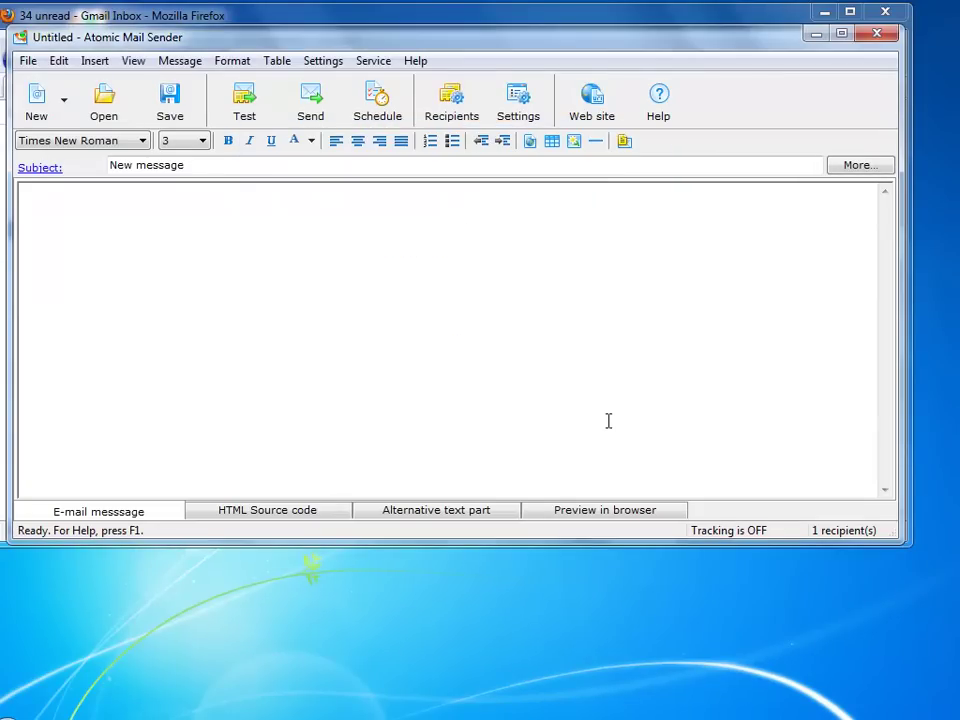
# In Gmail, open the received 'New message' email and expand its sender and recipient details
pyautogui.click(228, 24)
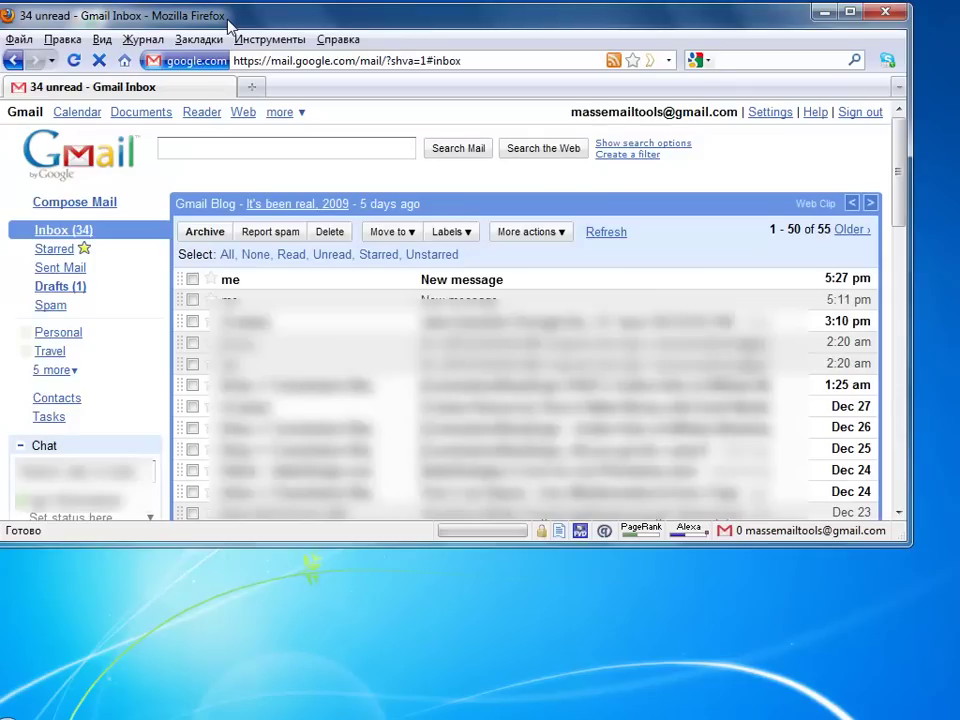
pyautogui.click(461, 279)
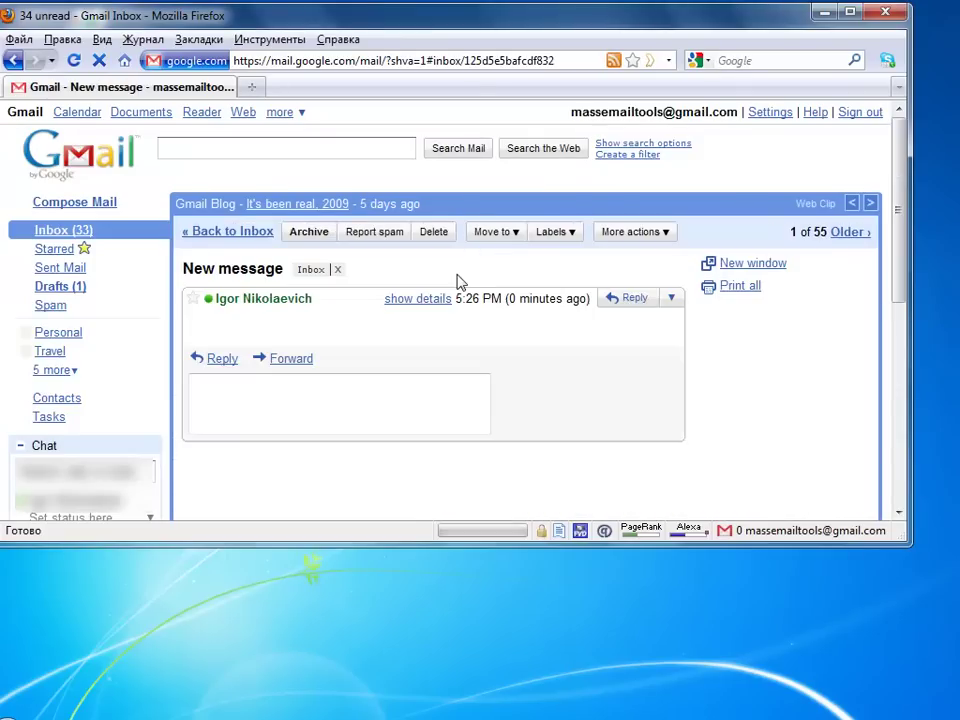
pyautogui.click(443, 299)
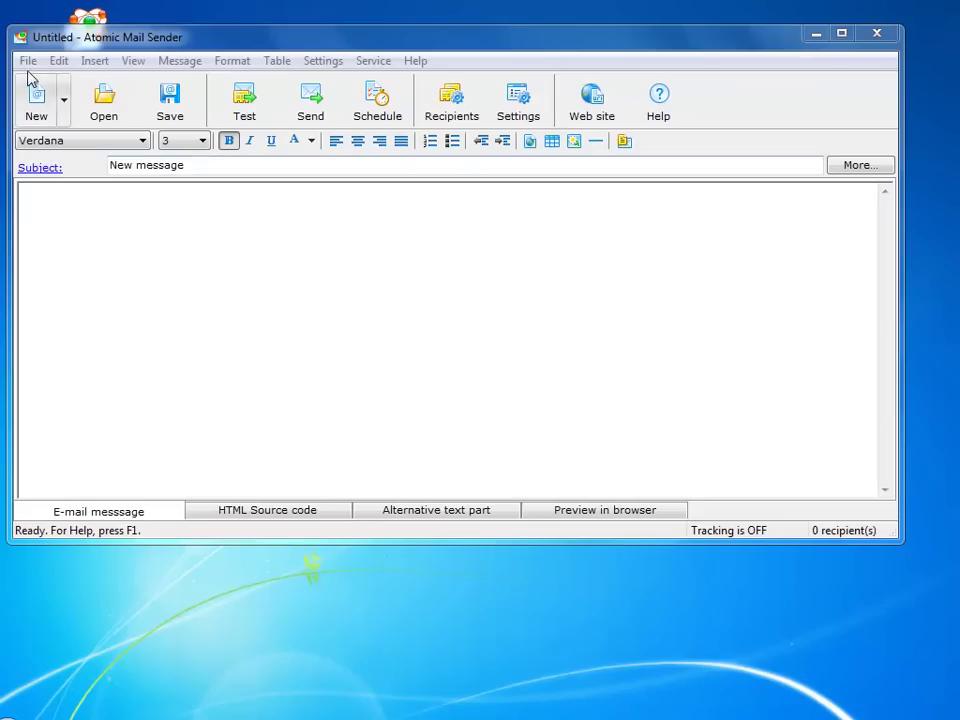
pyautogui.click(28, 61)
pyautogui.moveTo(60, 64)
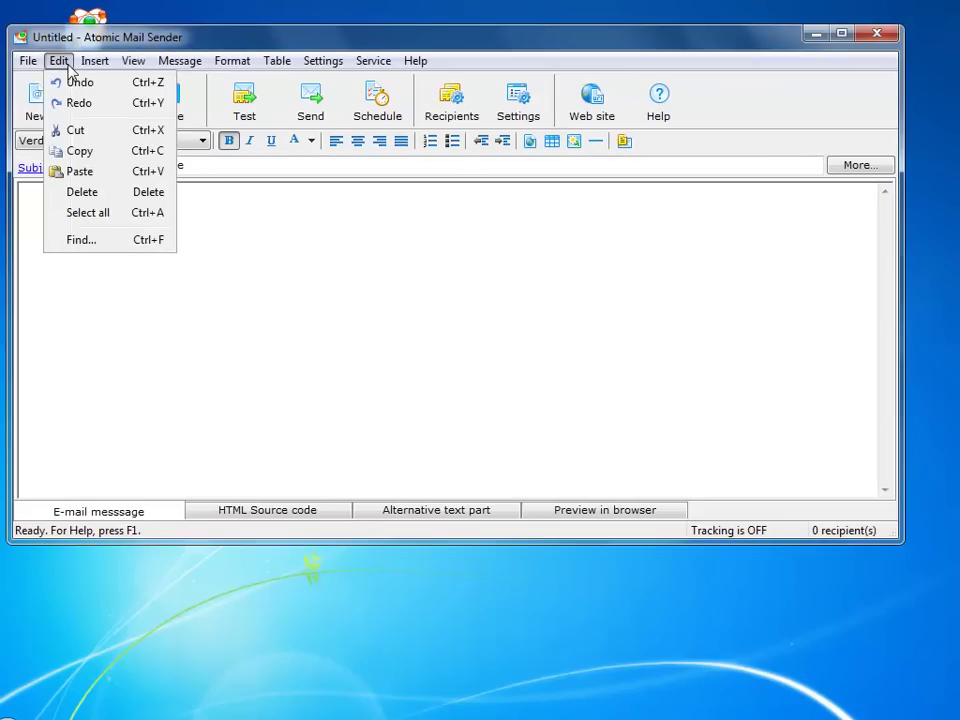
pyautogui.moveTo(97, 65)
pyautogui.moveTo(142, 67)
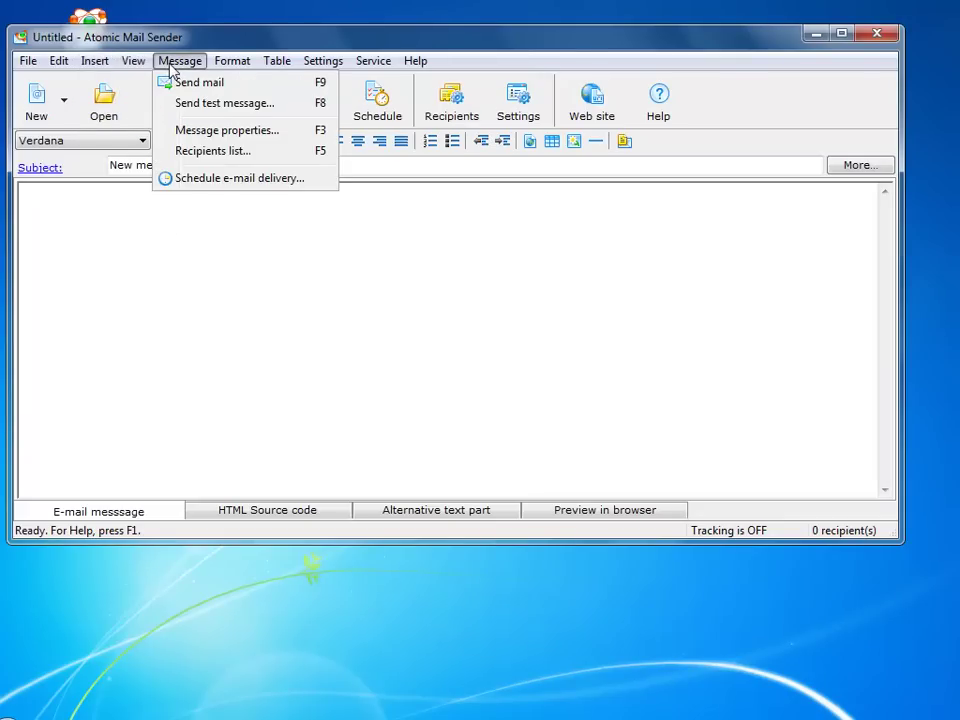
pyautogui.moveTo(239, 66)
pyautogui.moveTo(284, 65)
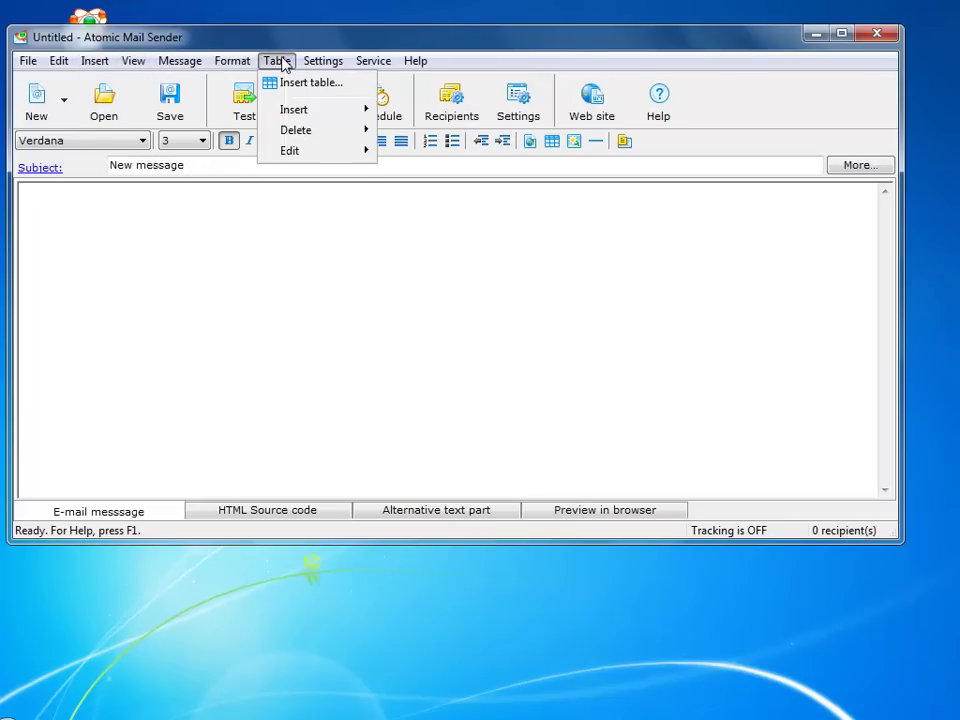
pyautogui.moveTo(325, 65)
pyautogui.moveTo(369, 65)
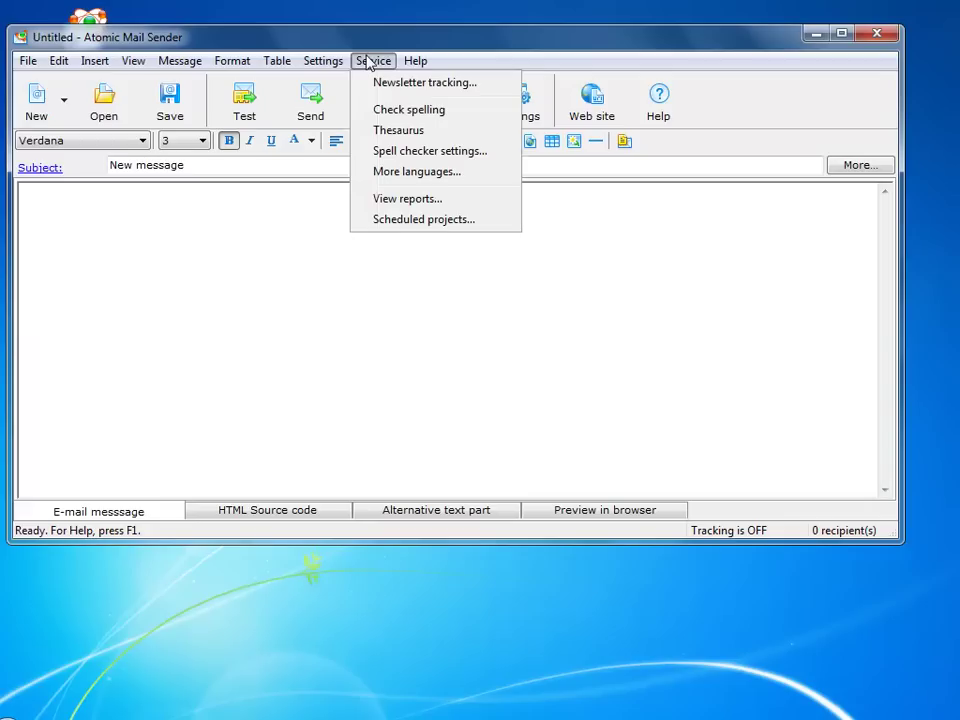
pyautogui.moveTo(435, 69)
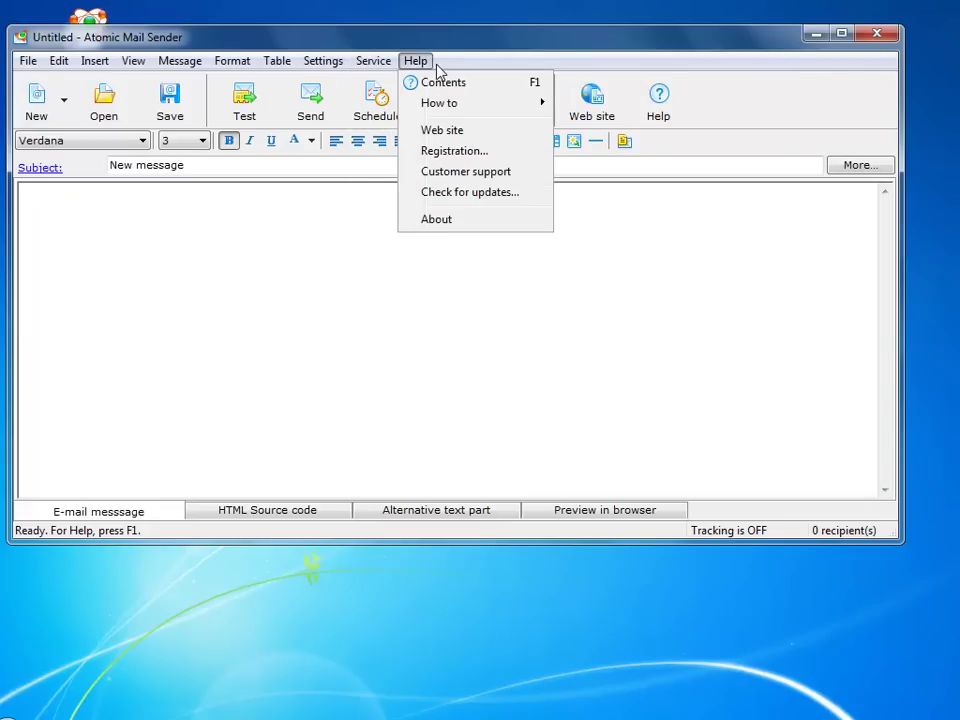
pyautogui.click(221, 199)
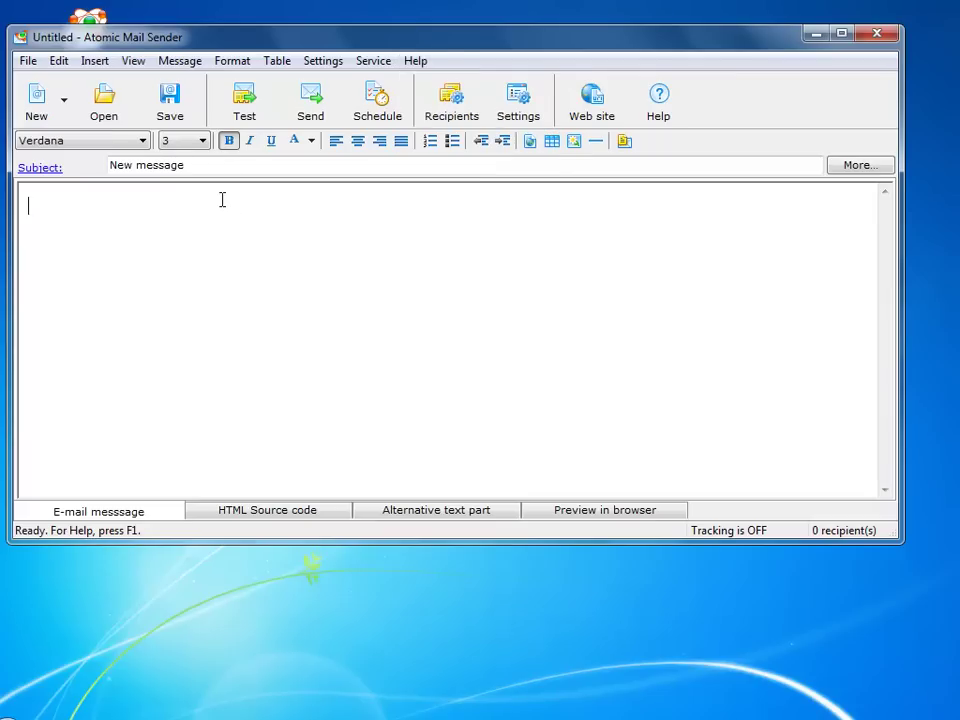
# Create a new message from the Newsletter Sky template
pyautogui.click(64, 99)
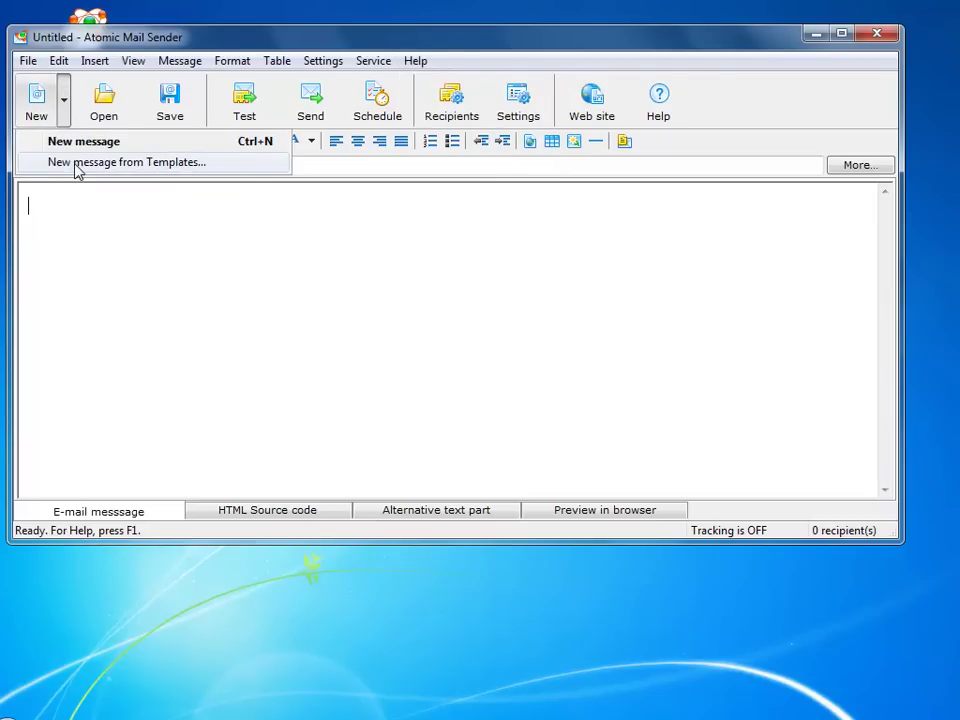
pyautogui.click(77, 163)
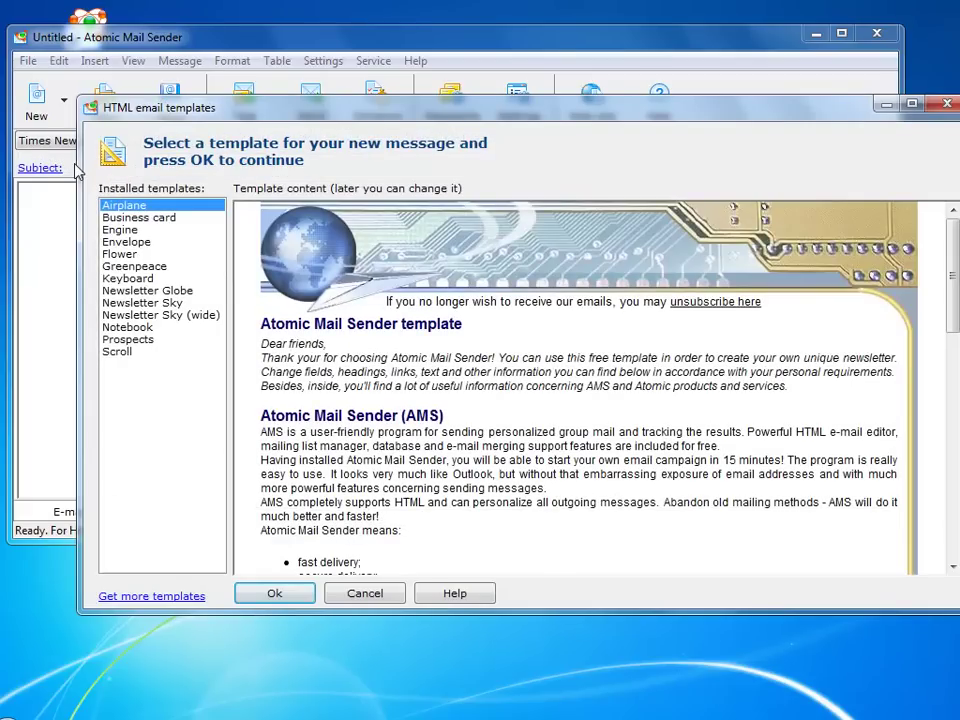
pyautogui.click(142, 302)
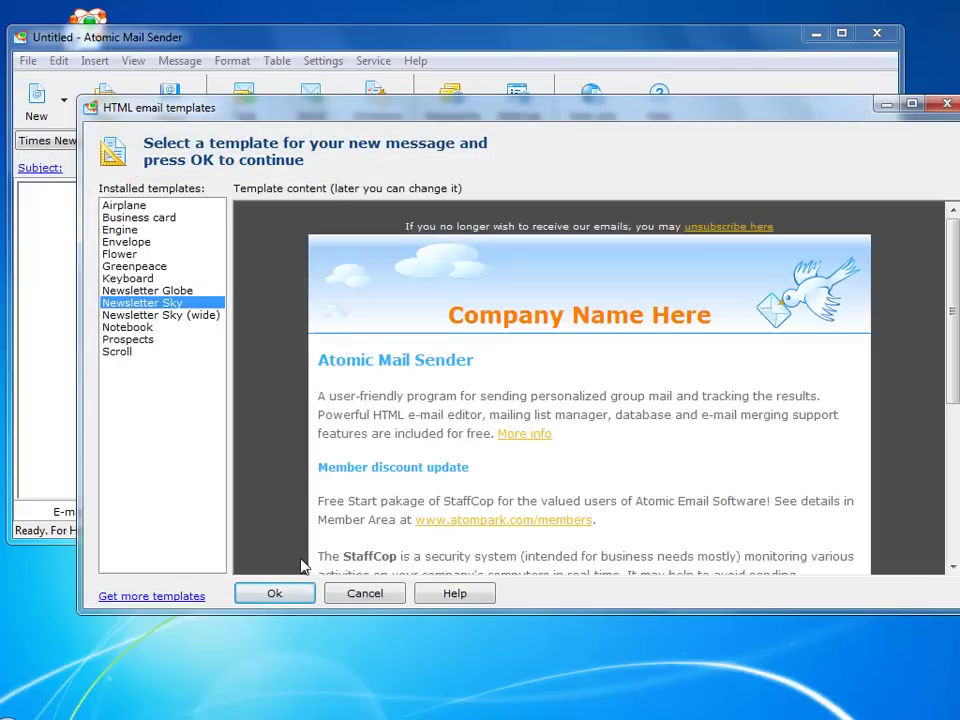
pyautogui.click(294, 595)
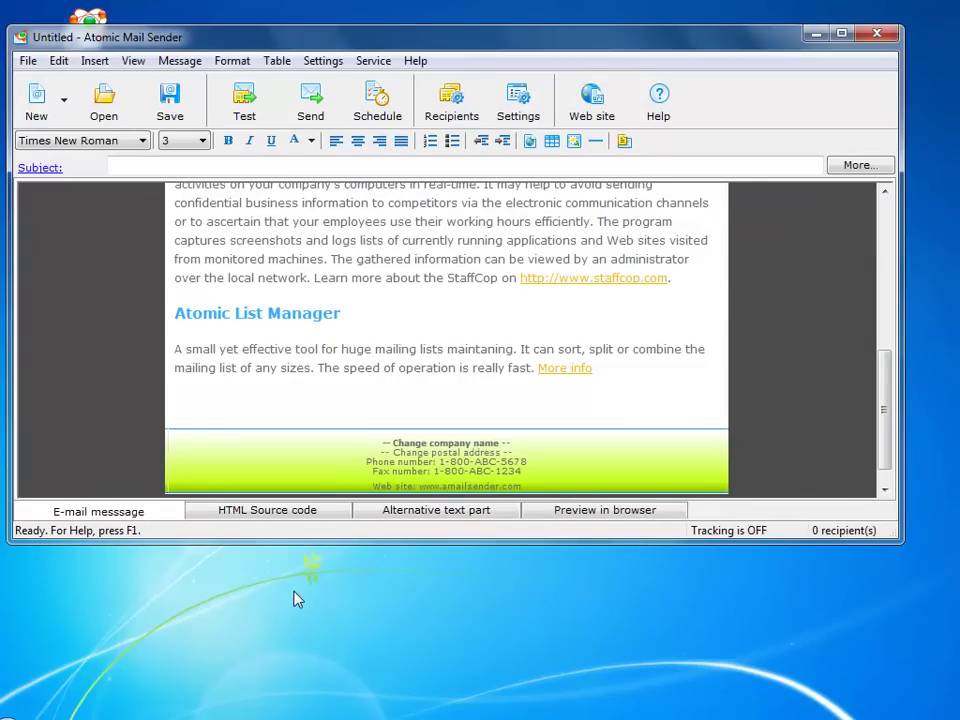
# Replace the template headings with 'Mass Email Tools' and 'Hello from Mass Email Tools'
pyautogui.scroll(10, 320, 428)
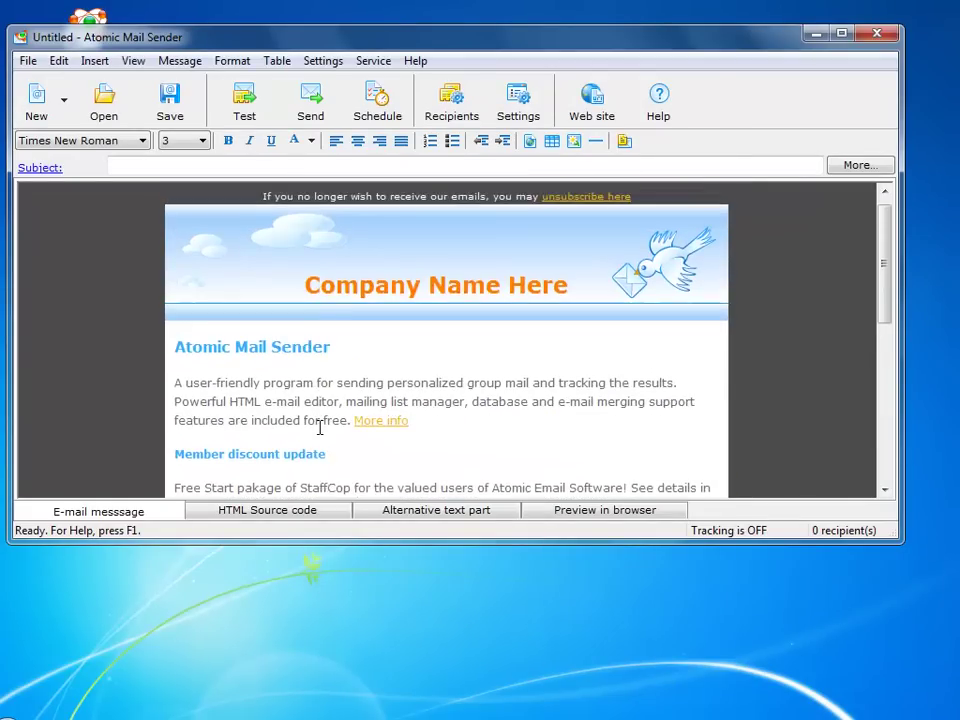
pyautogui.moveTo(309, 285); pyautogui.dragTo(557, 313)
pyautogui.write('M')
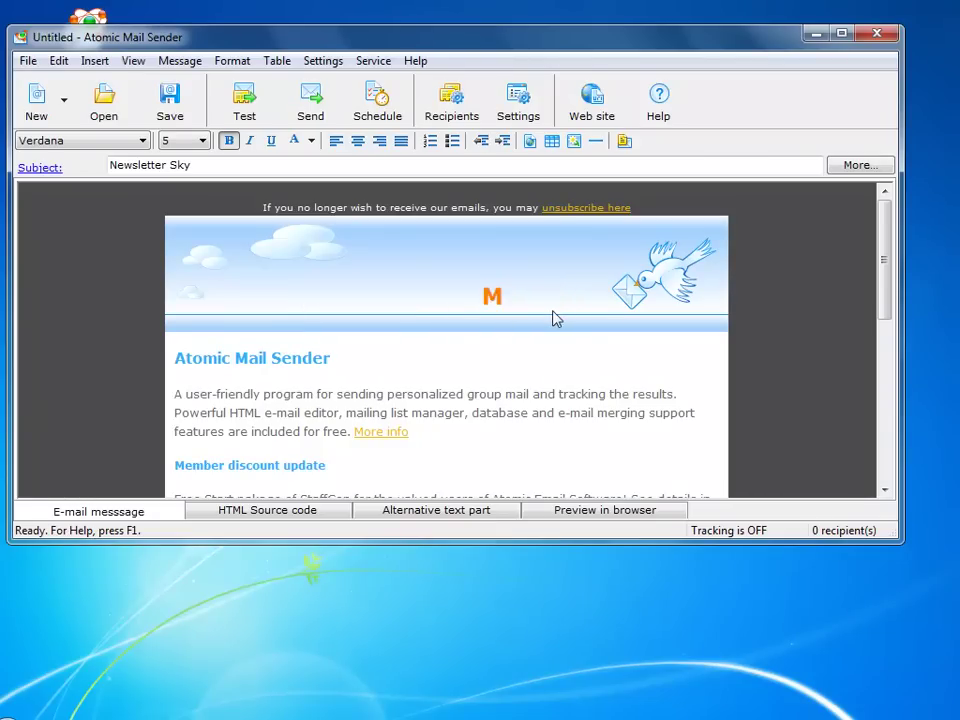
pyautogui.write('ass Email Tools')
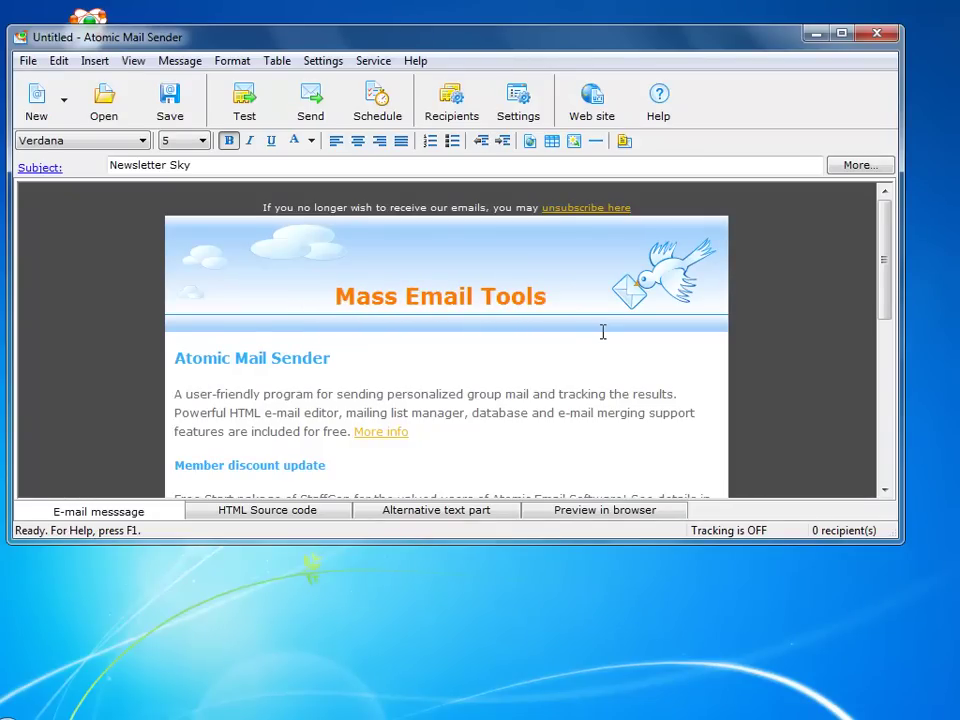
pyautogui.moveTo(175, 357); pyautogui.dragTo(305, 368)
pyautogui.write('H')
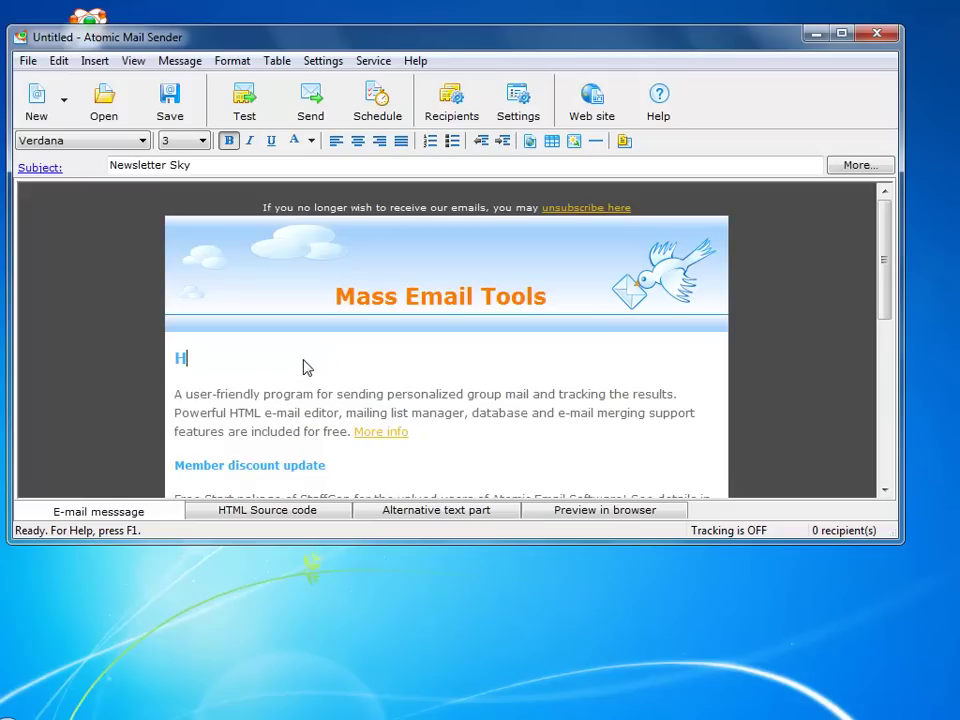
pyautogui.write('ello from Mass Email ')
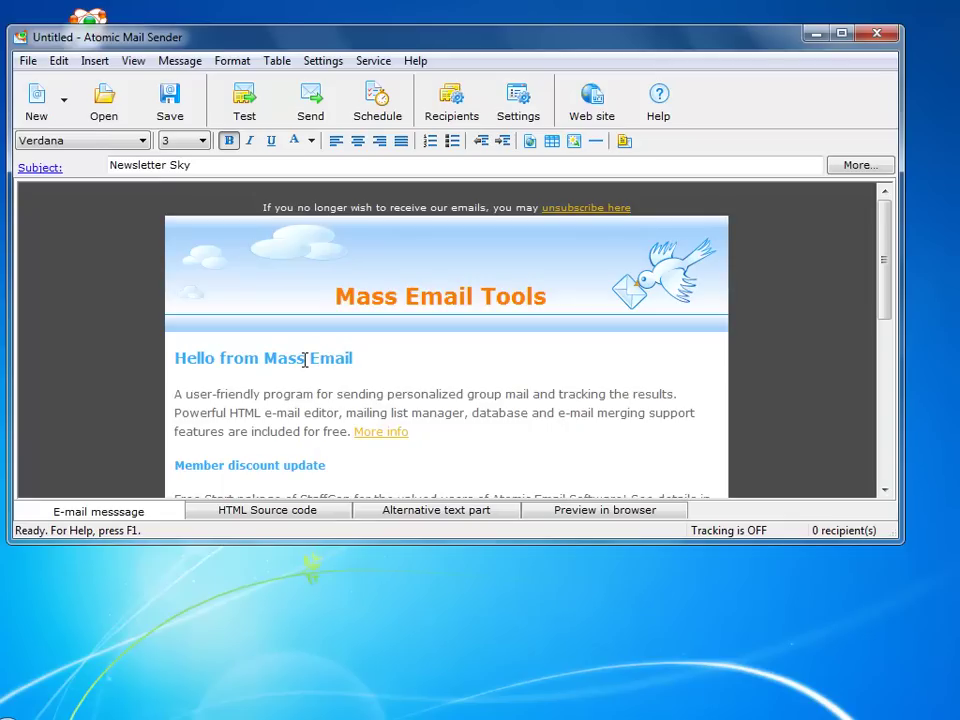
pyautogui.write('Tools')
# Begin the first paragraph with 'We would like to introduce to anvance mass email system.'
pyautogui.click(177, 394)
pyautogui.press('Delete')
pyautogui.write('We')
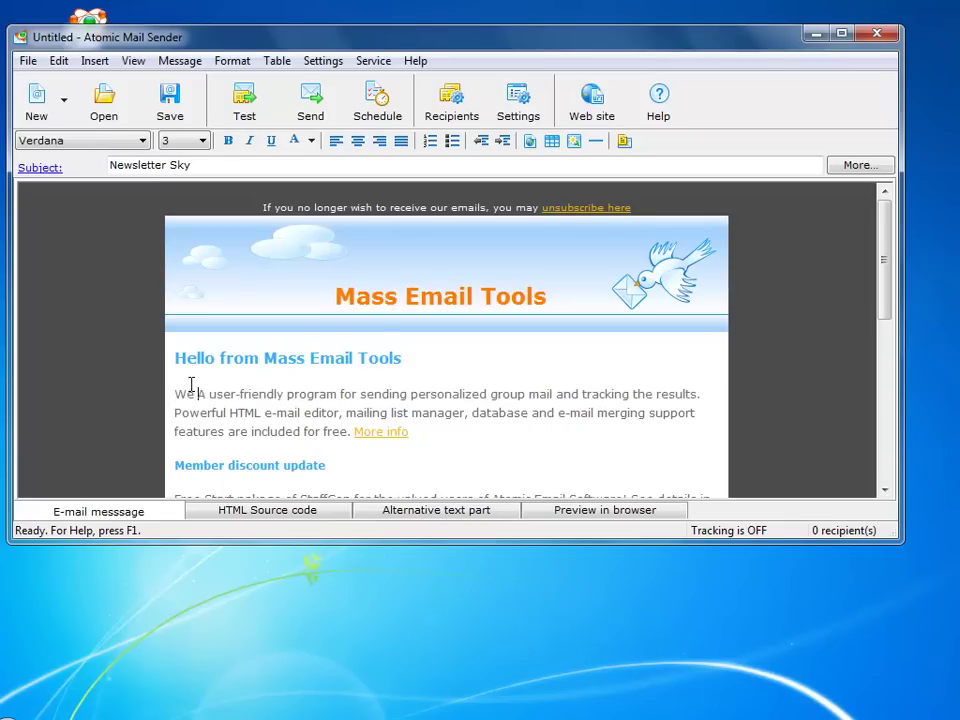
pyautogui.write(' would li')
pyautogui.write('ke to in')
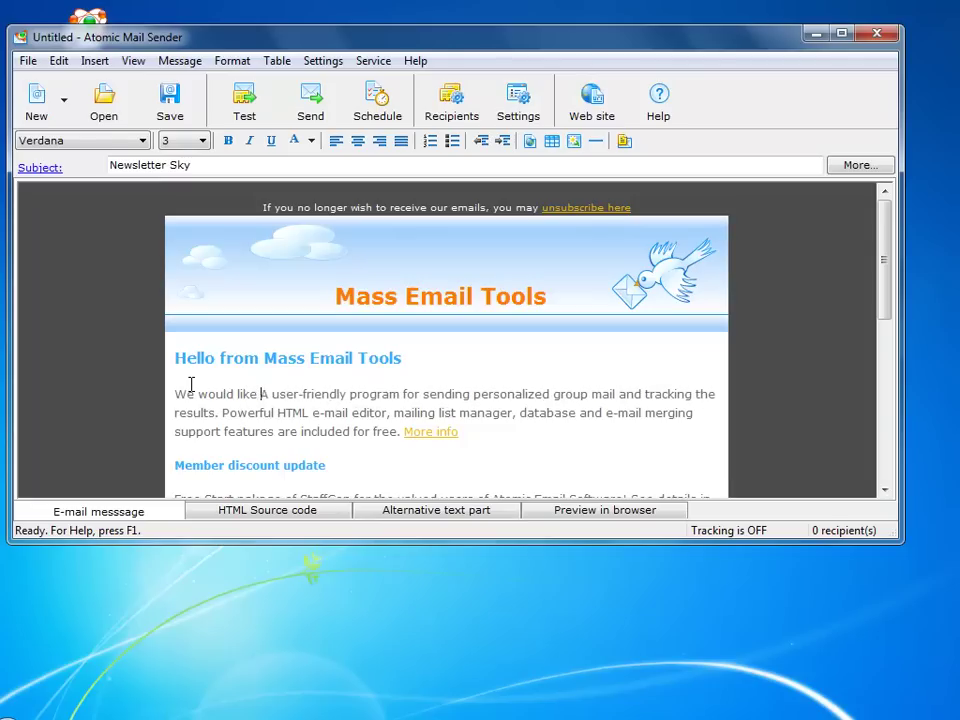
pyautogui.write('troduce t')
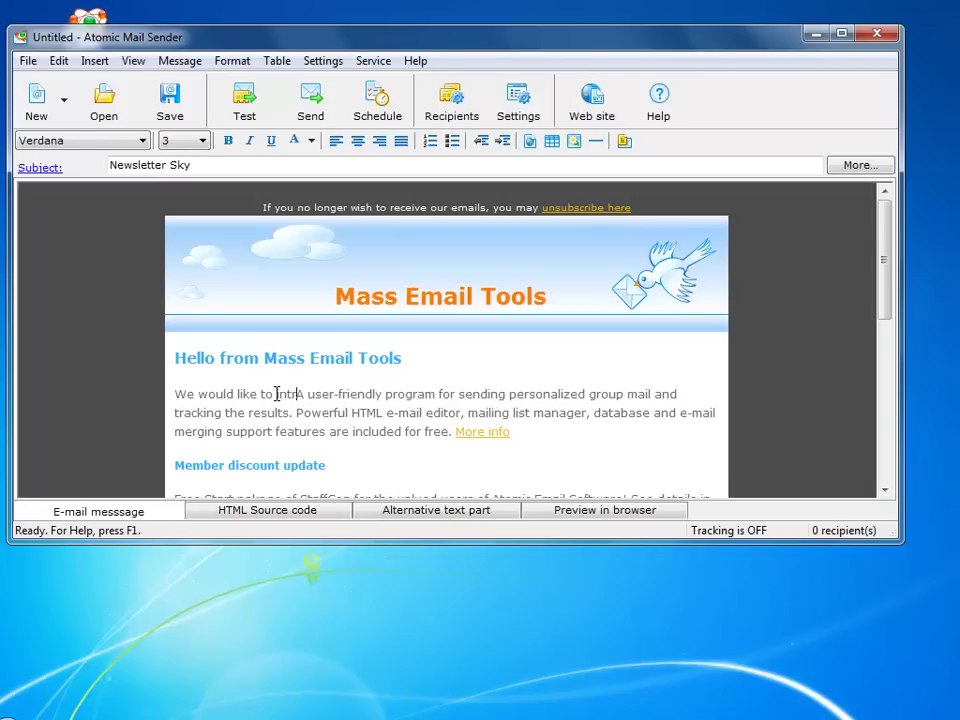
pyautogui.write('o a')
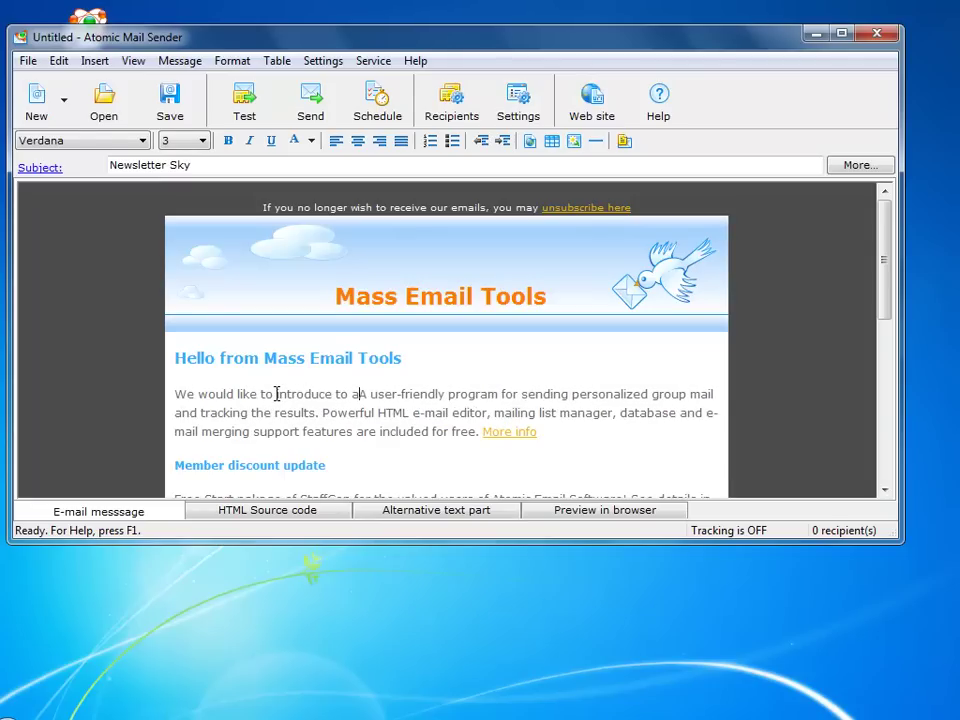
pyautogui.write('n')
pyautogui.write('vance ')
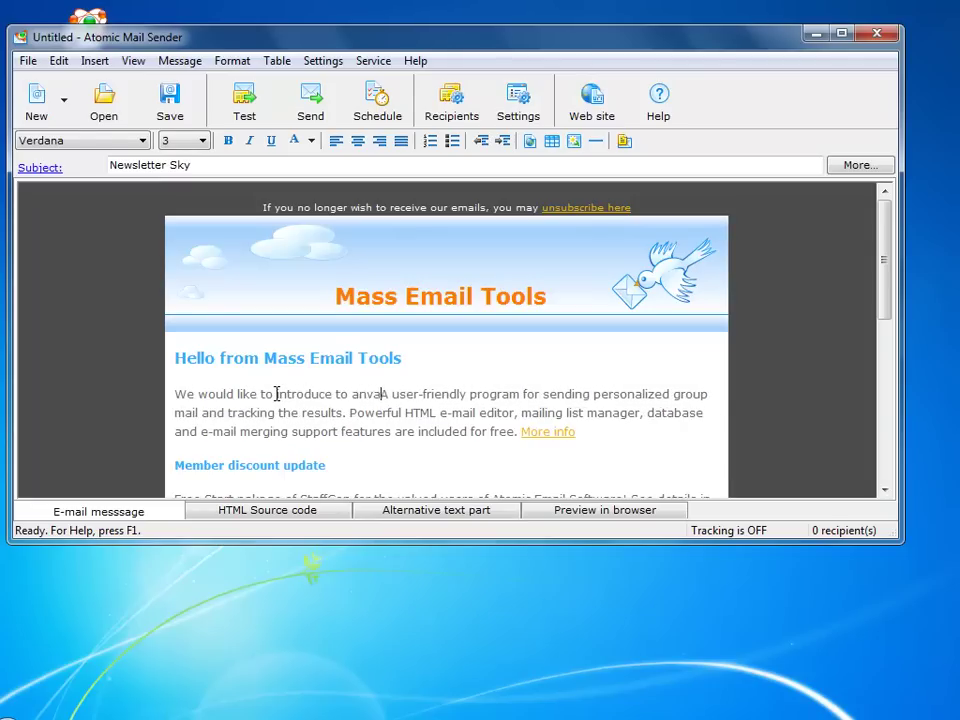
pyautogui.write('mass ')
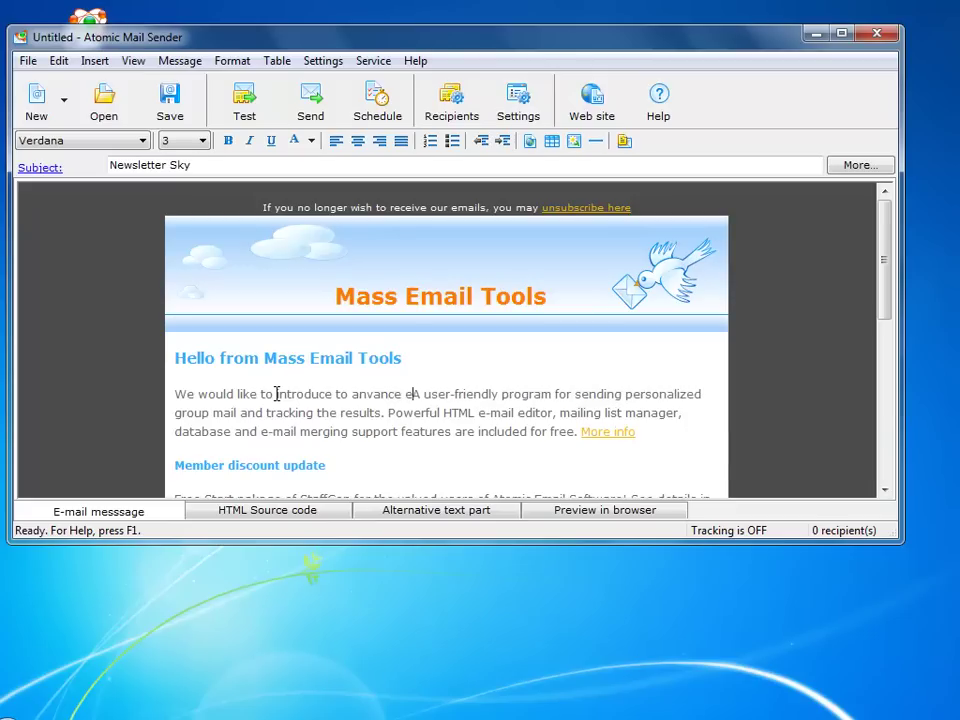
pyautogui.write('email sy')
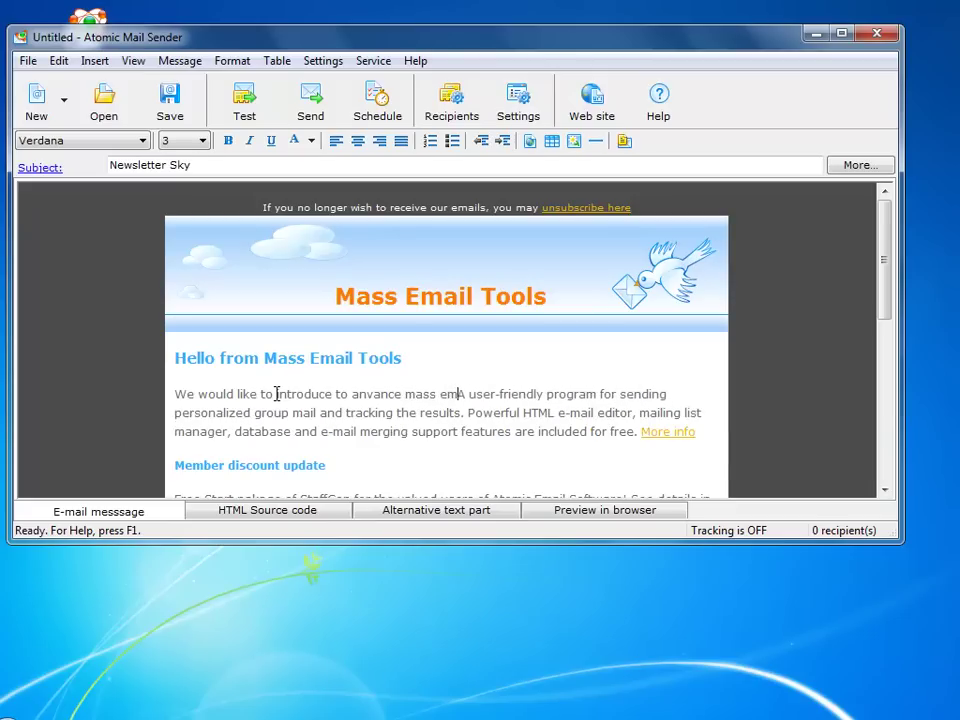
pyautogui.write('stem. ')
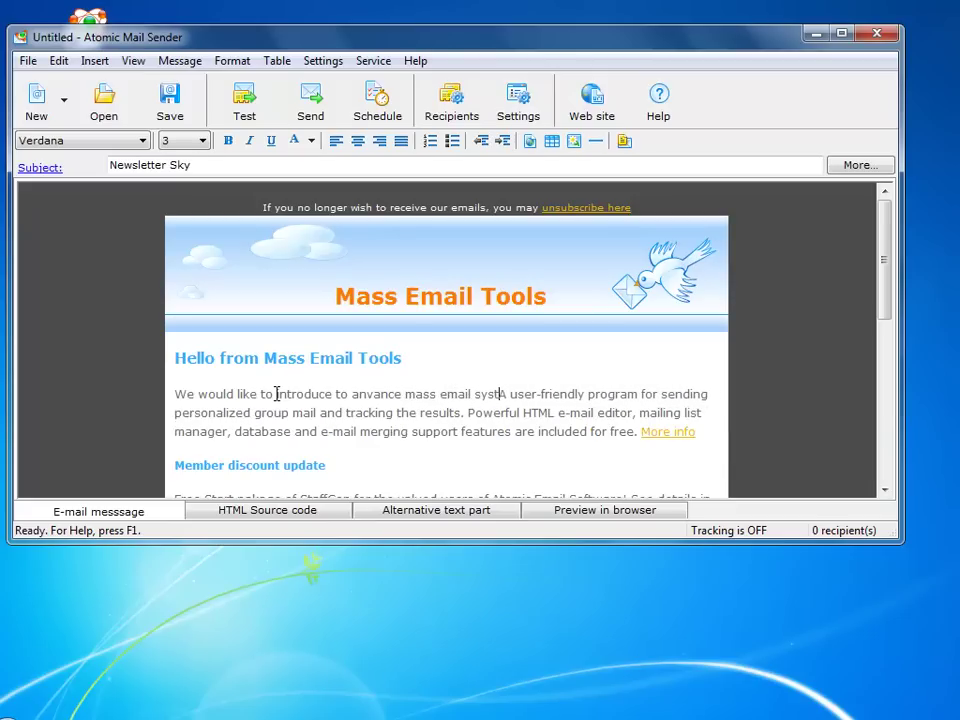
pyautogui.write('..')
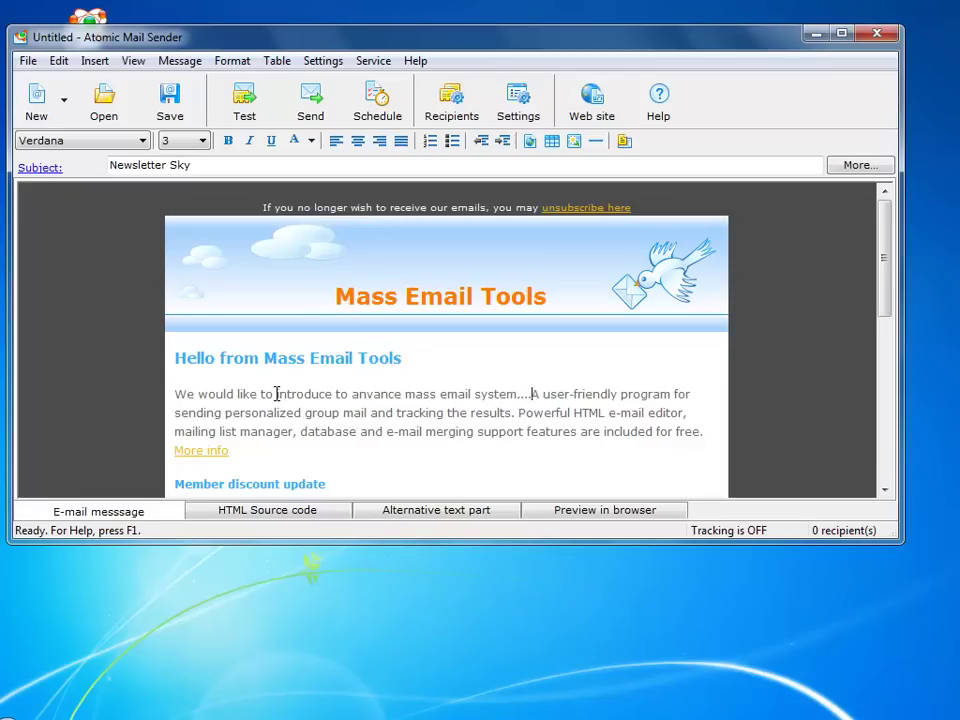
# Check the newsletter's HTML source, plain-text part and browser preview
pyautogui.click(303, 514)
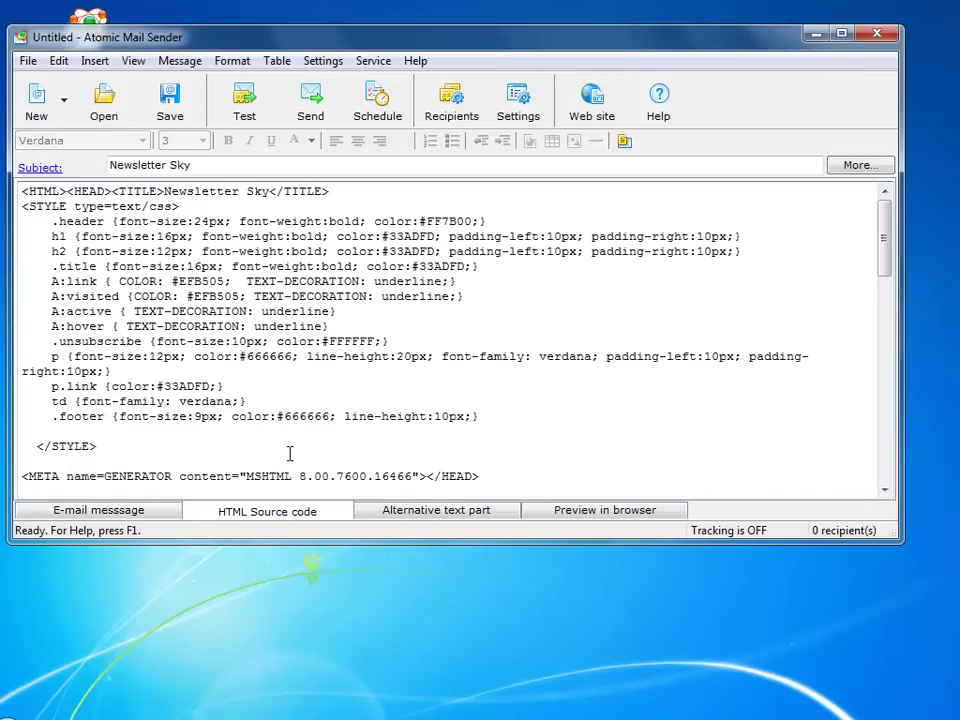
pyautogui.click(420, 514)
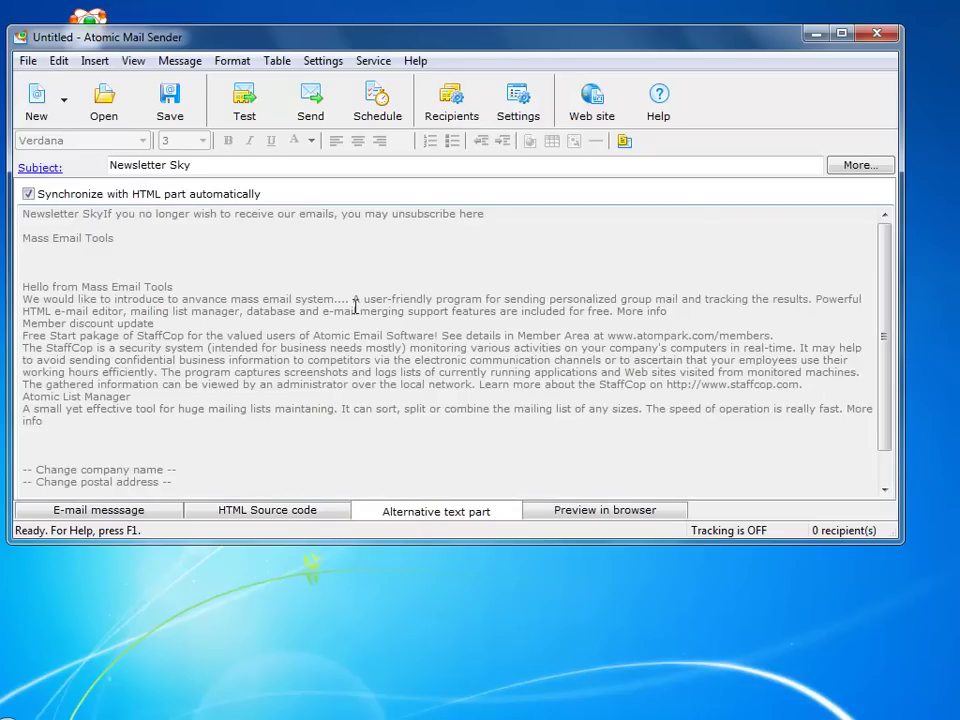
pyautogui.click(609, 513)
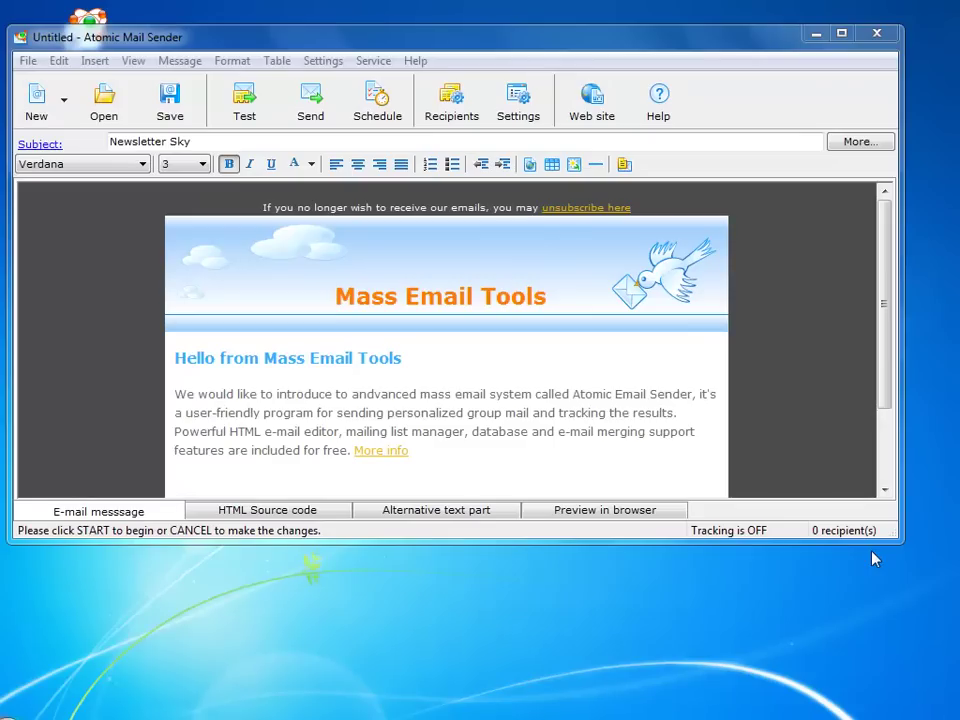
# Paste the four copied e-mail addresses into the recipients list, declining the collector download
pyautogui.click(455, 101)
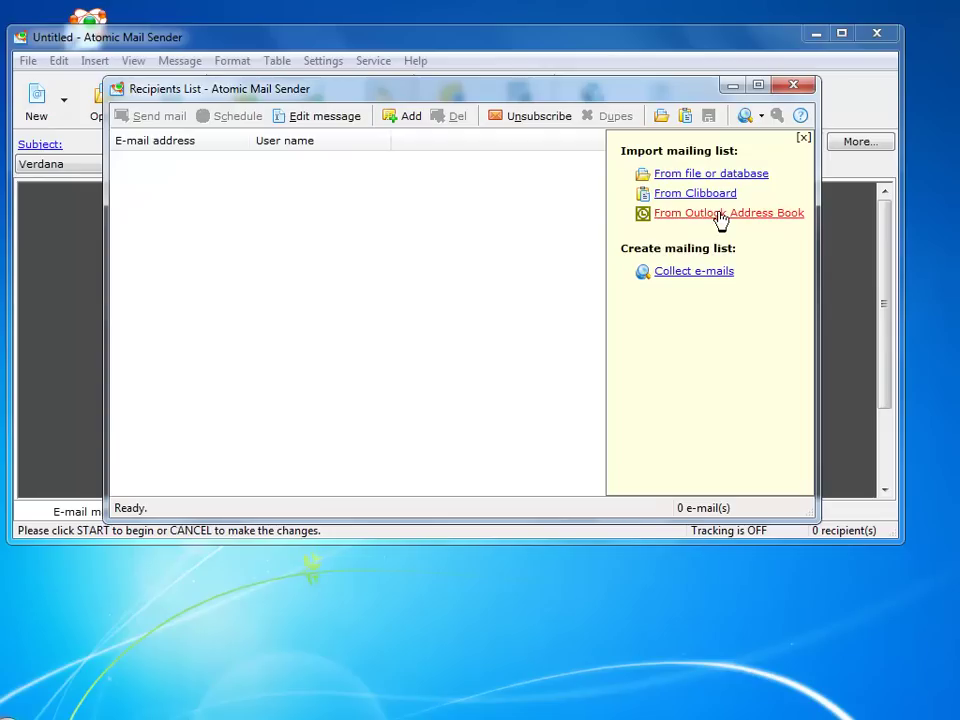
pyautogui.click(688, 272)
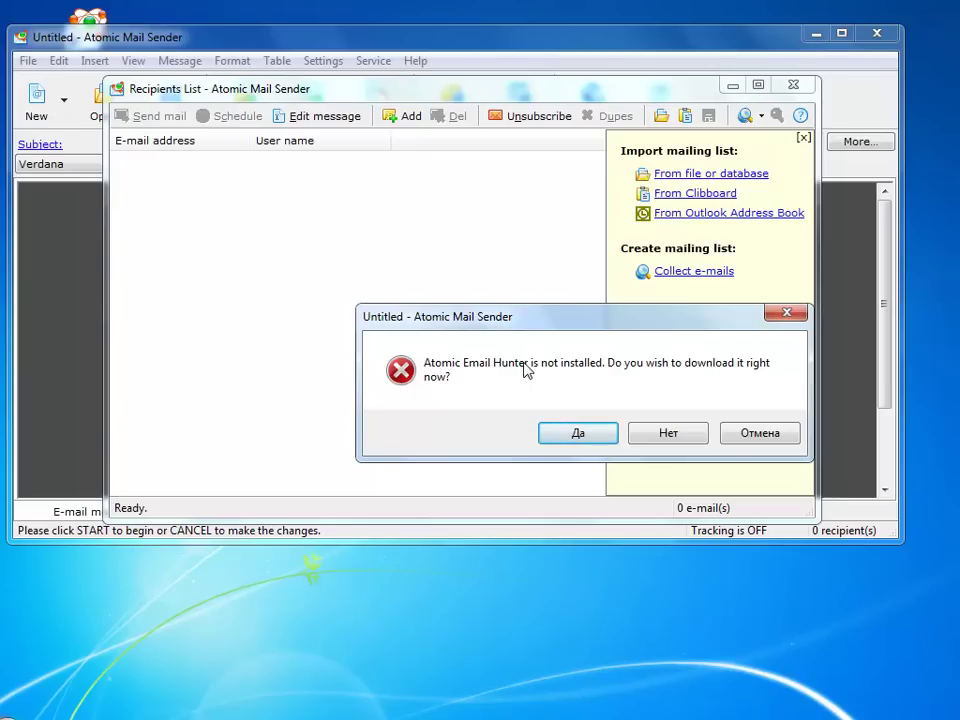
pyautogui.click(672, 434)
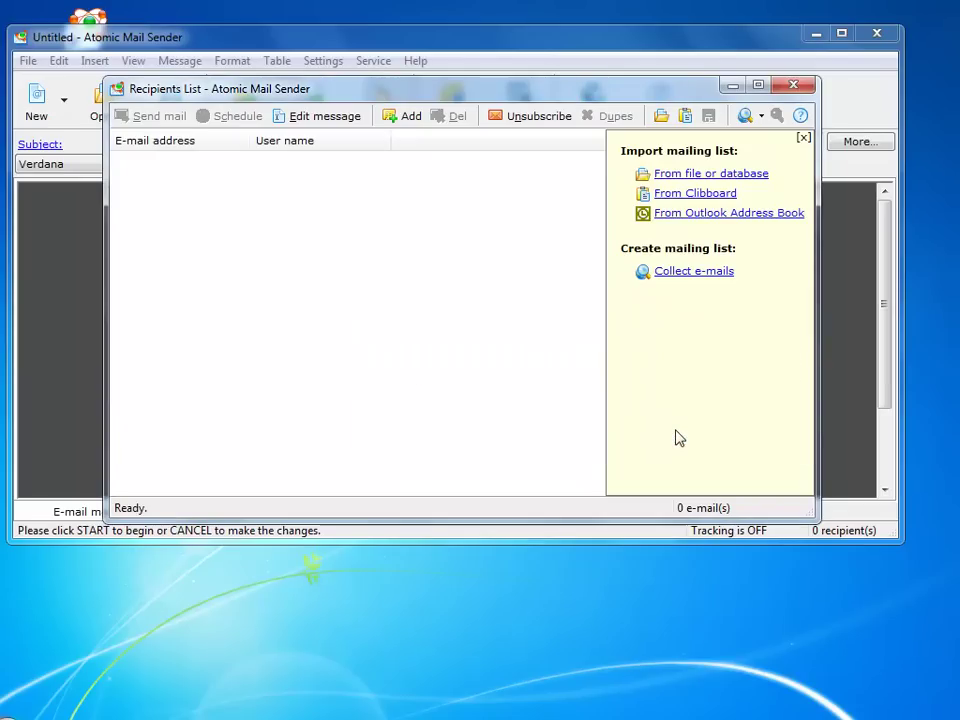
pyautogui.click(678, 195)
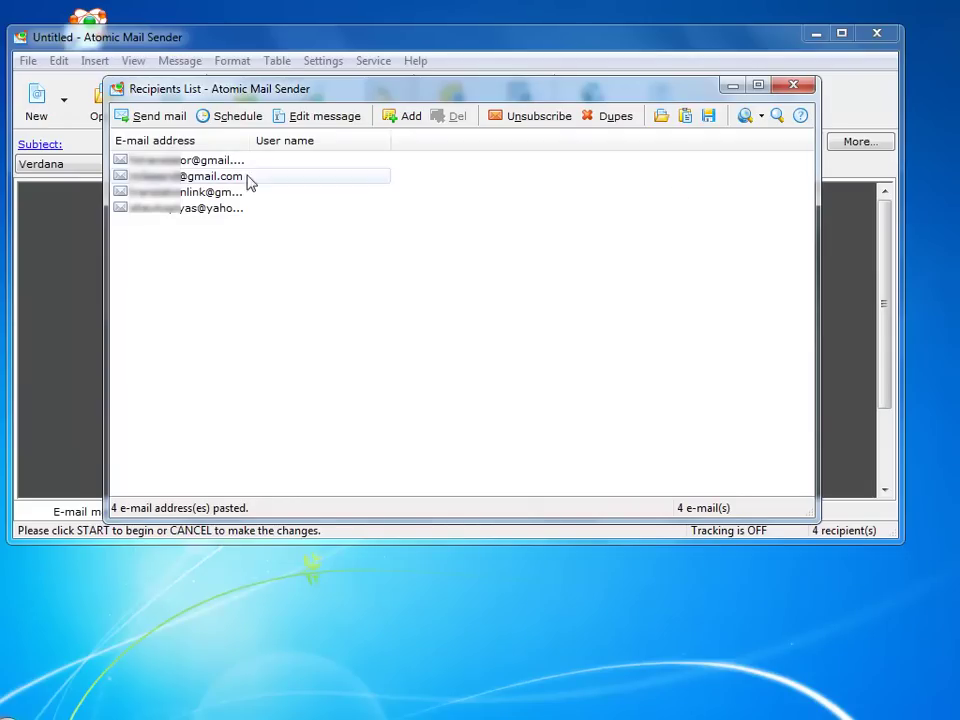
# Deliver Newsletter Sky to all 4 recipients and acknowledge the completion with 4 good, 0 bad
pyautogui.click(152, 118)
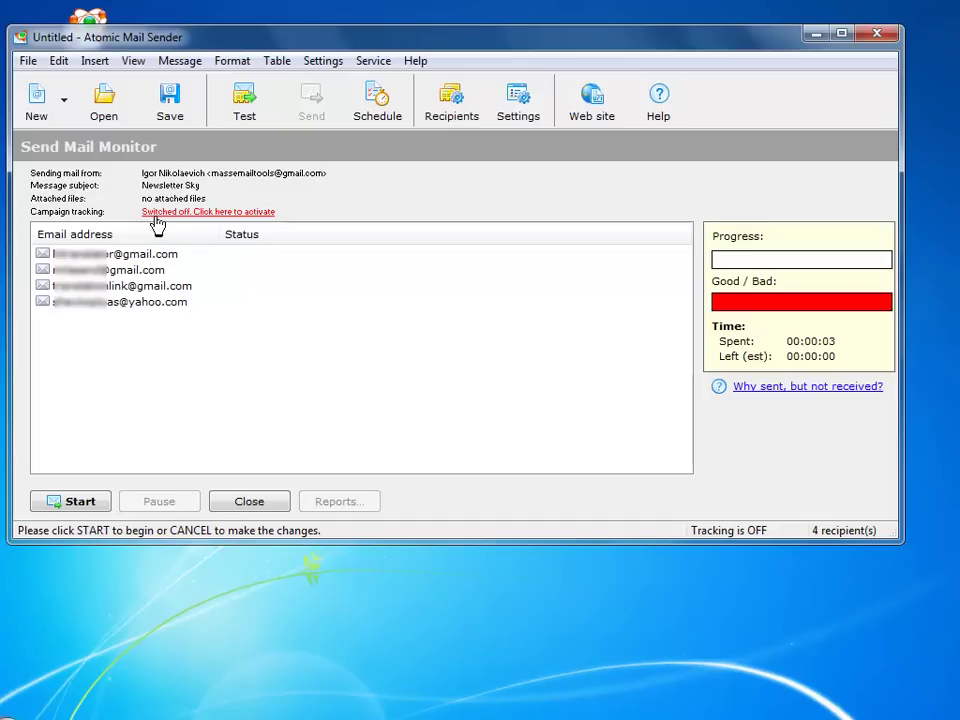
pyautogui.click(57, 505)
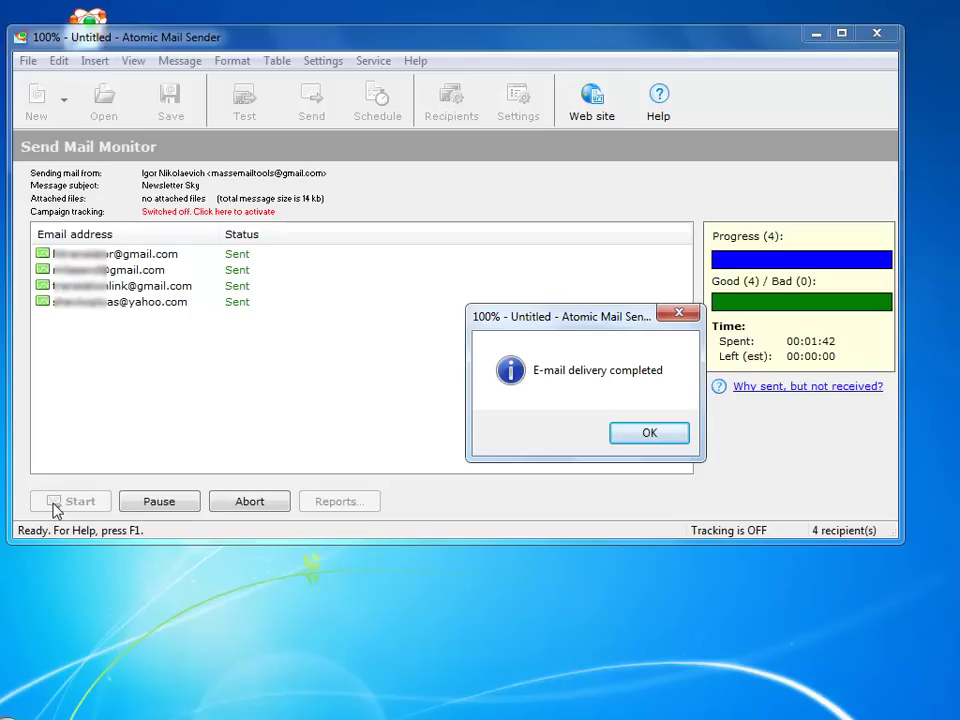
pyautogui.click(649, 433)
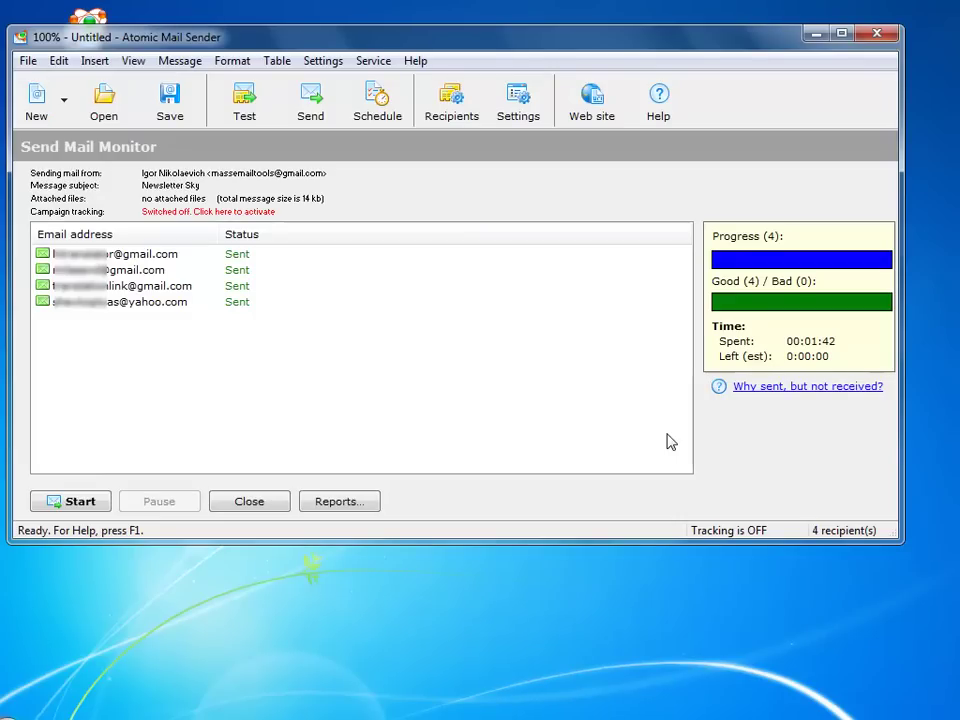
# Export a Successfully sent, Not sent yet and Not sent (failed) report to MS Excel and view it
pyautogui.click(358, 508)
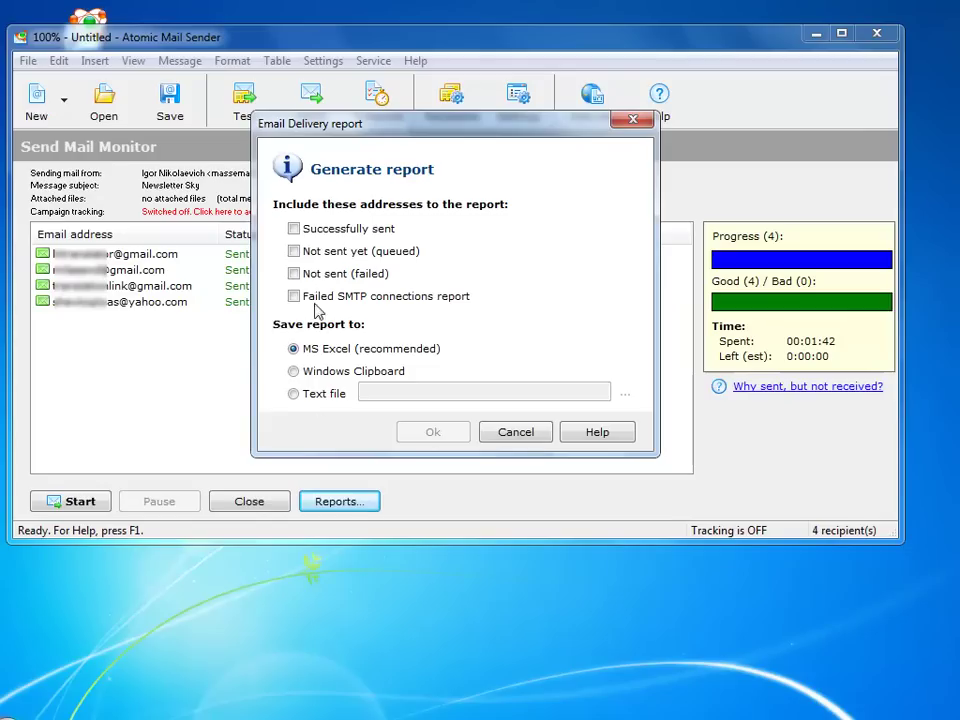
pyautogui.click(295, 229)
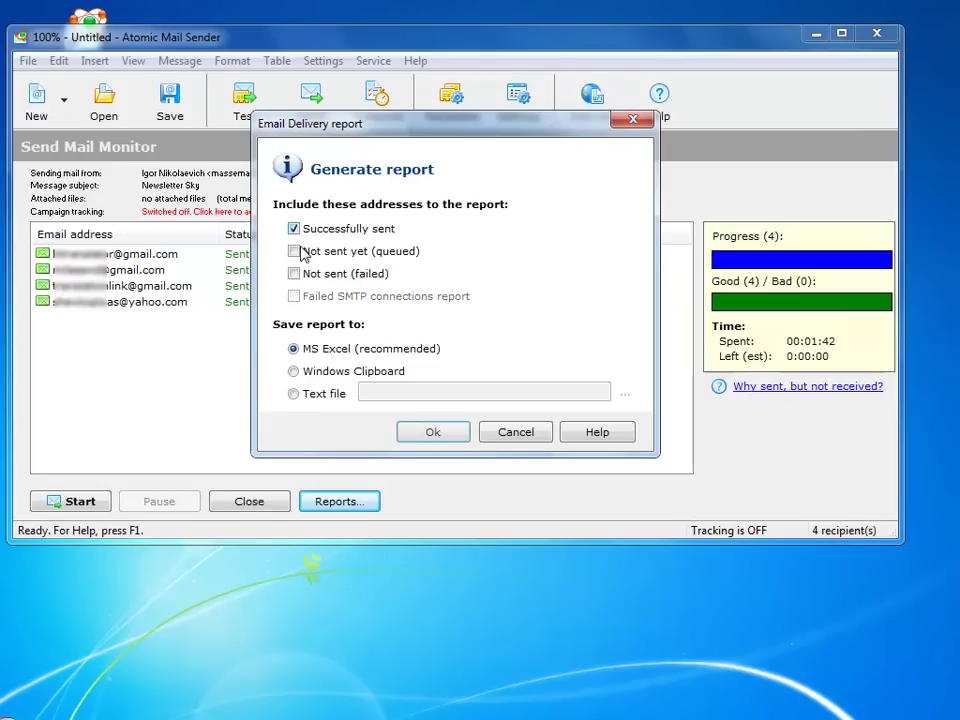
pyautogui.click(295, 252)
pyautogui.click(294, 274)
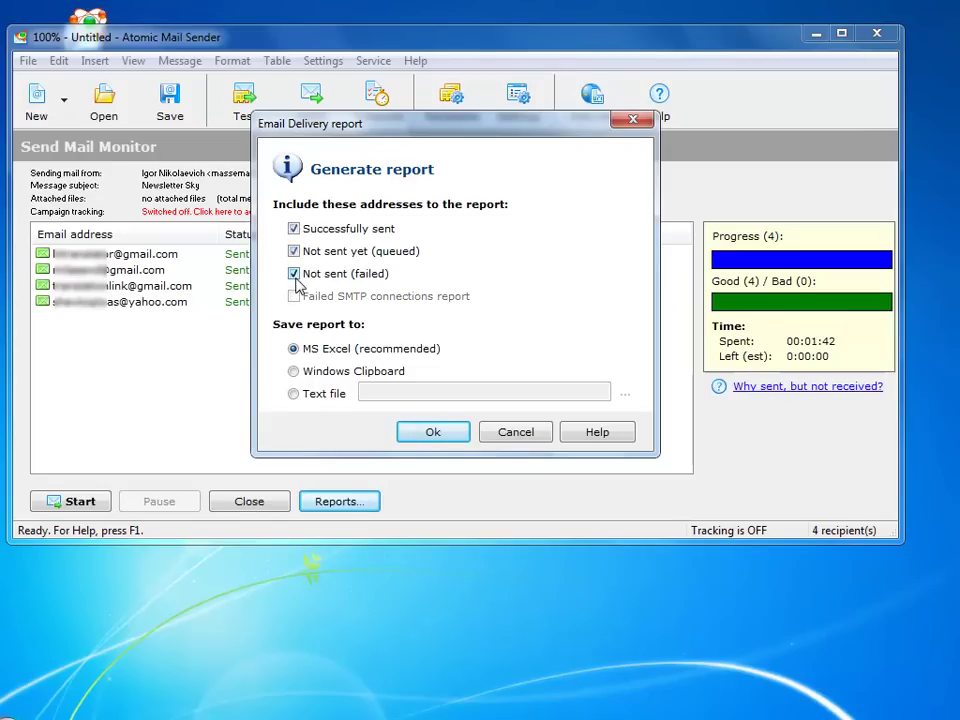
pyautogui.click(430, 436)
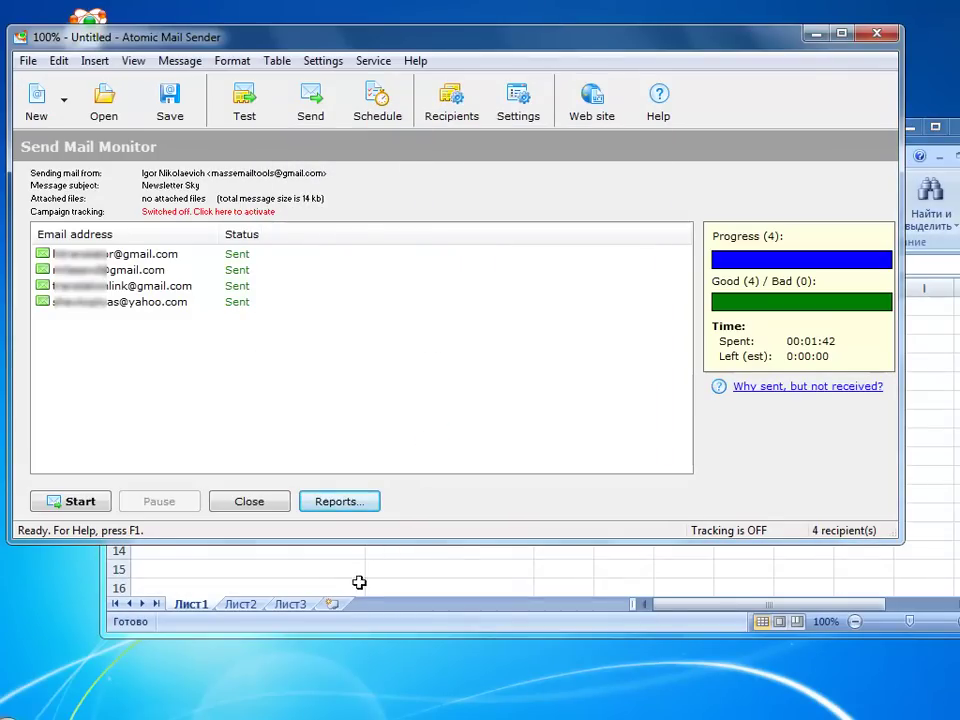
pyautogui.click(353, 594)
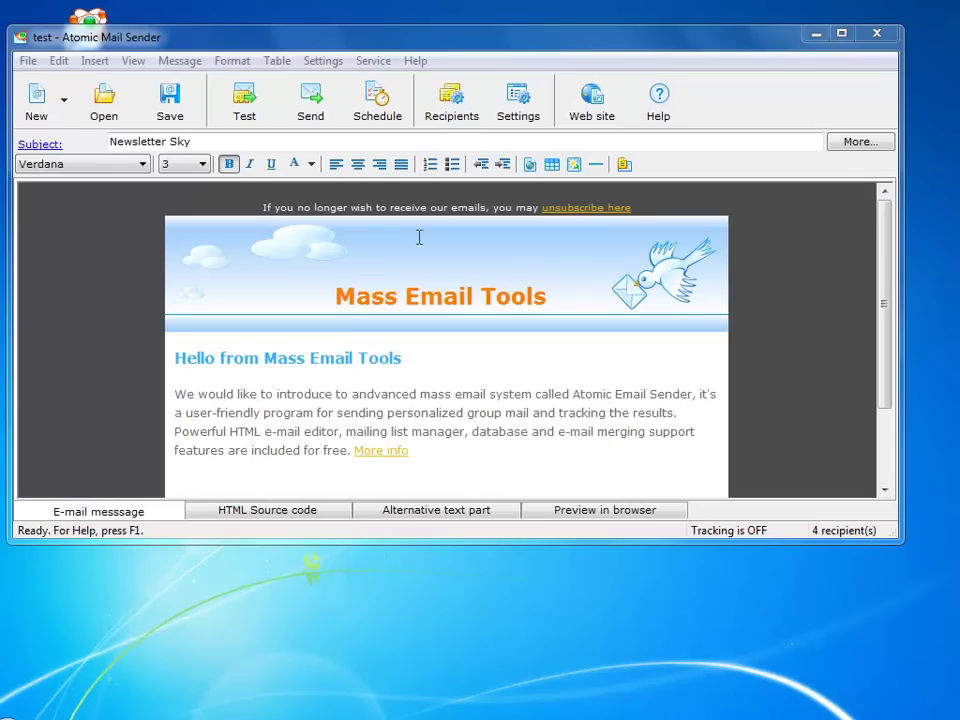
# Schedule test.amsm with the test.txt mailing list to run today at 18:35, then close the scheduler
pyautogui.click(375, 98)
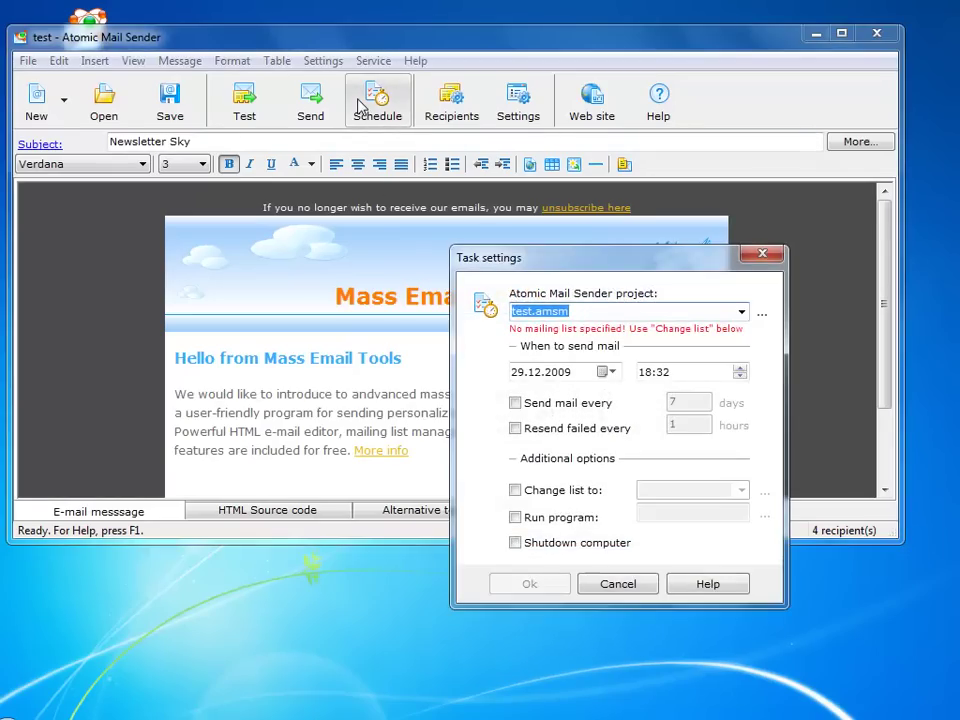
pyautogui.click(515, 491)
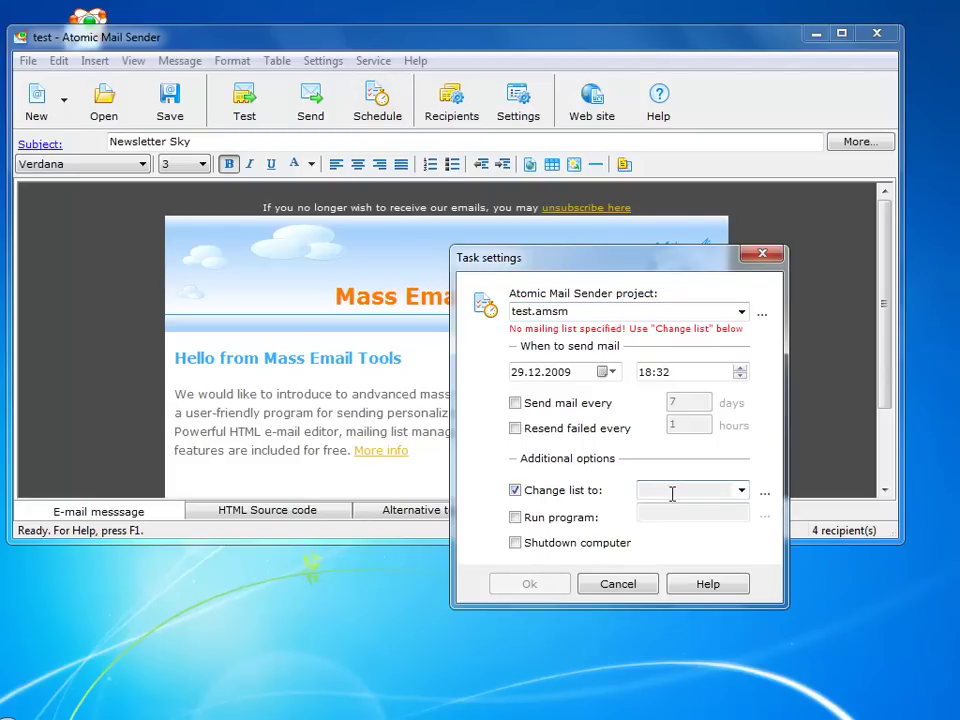
pyautogui.hotkey('ctrl', 'v')
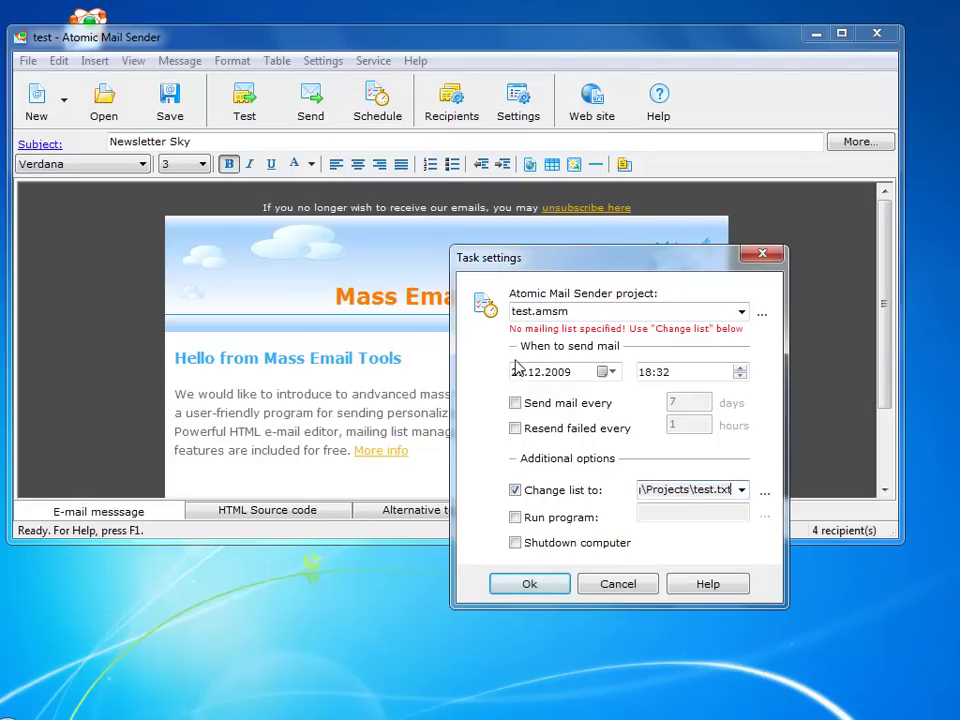
pyautogui.click(518, 372)
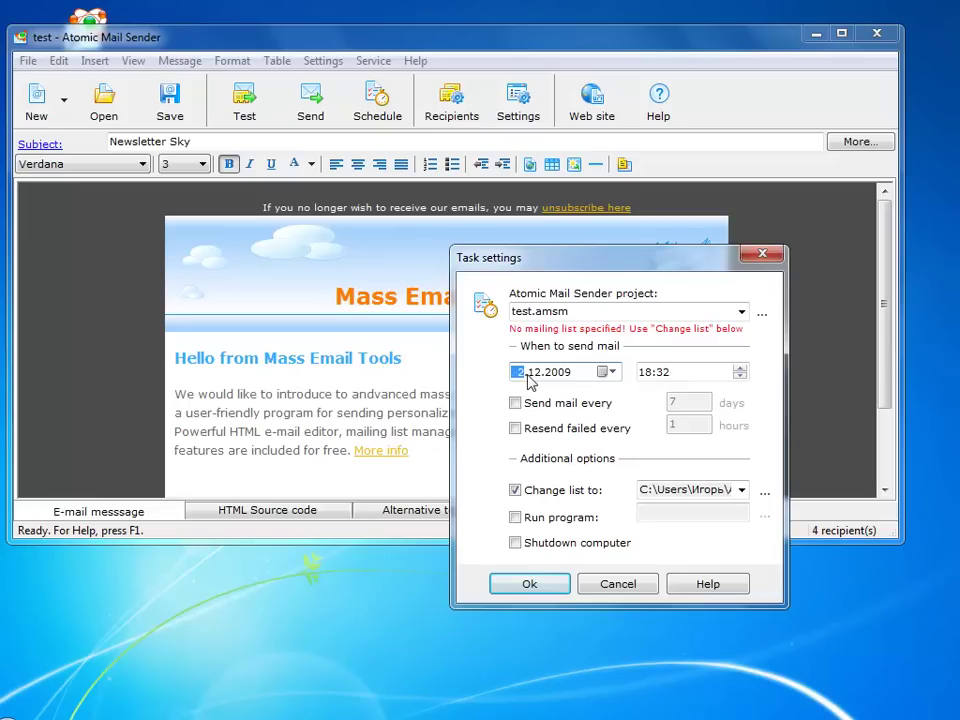
pyautogui.click(664, 374)
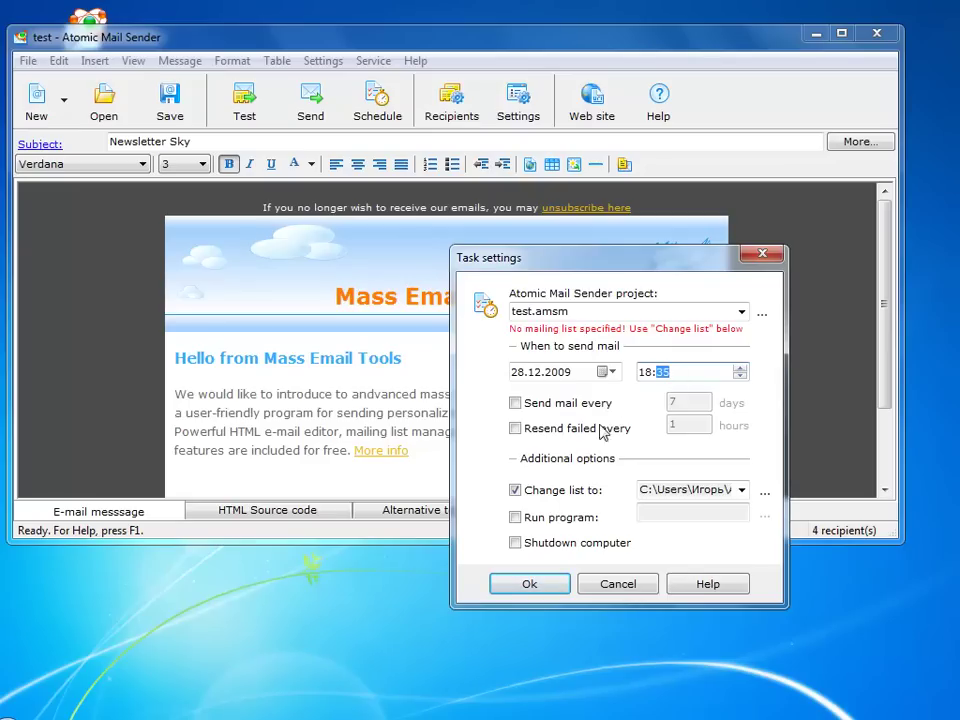
pyautogui.click(541, 598)
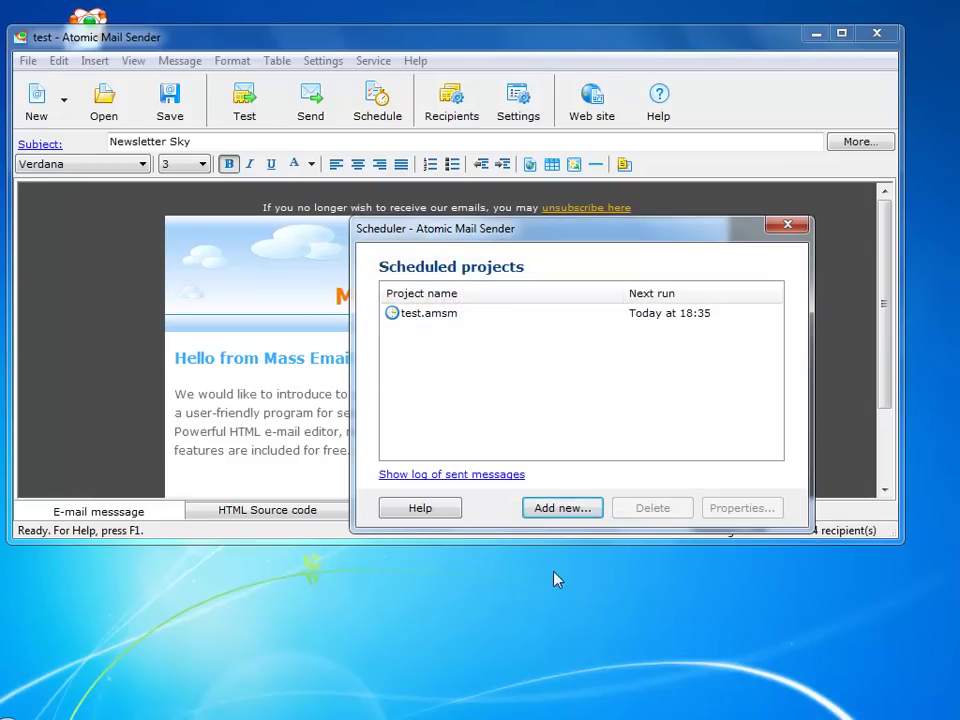
pyautogui.click(799, 226)
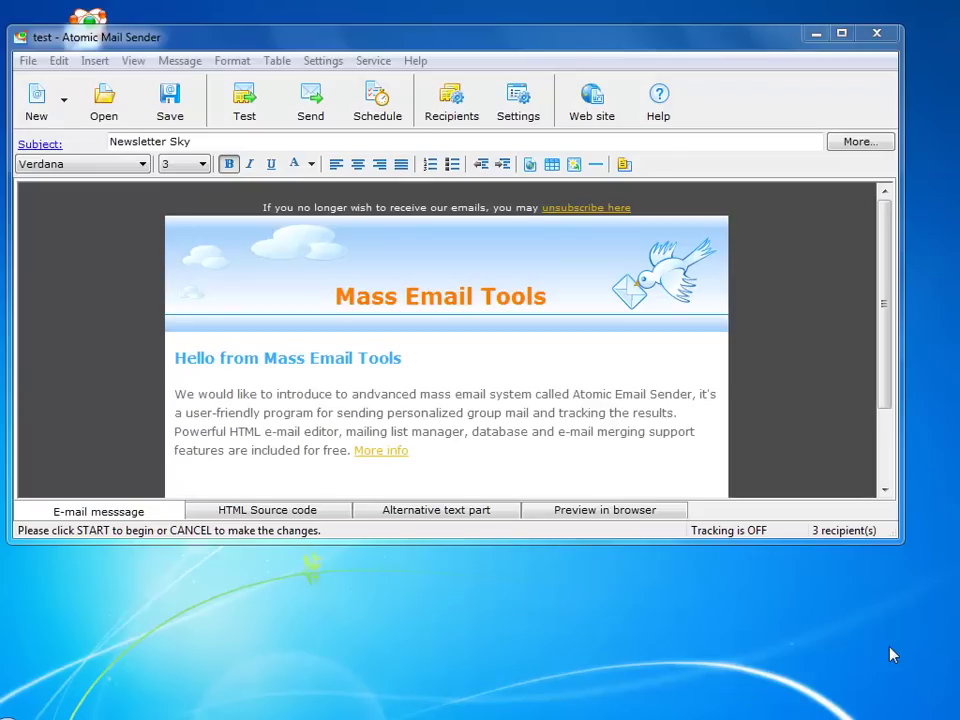
# Start a blank new message and paste the prepared mail-merge text into its body
pyautogui.click(63, 99)
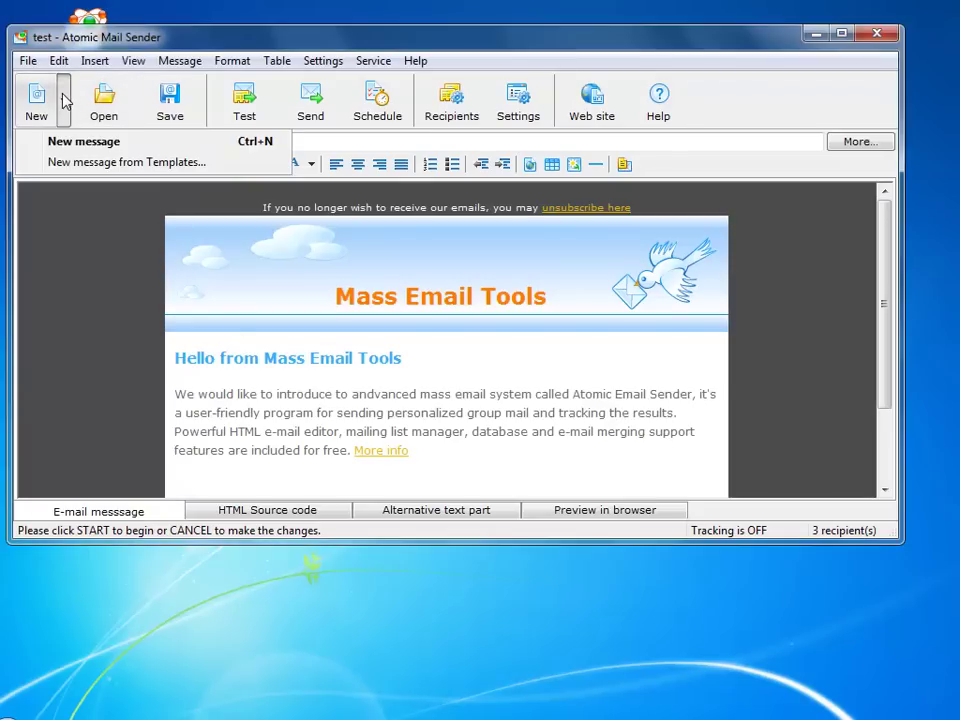
pyautogui.click(60, 146)
pyautogui.click(39, 192)
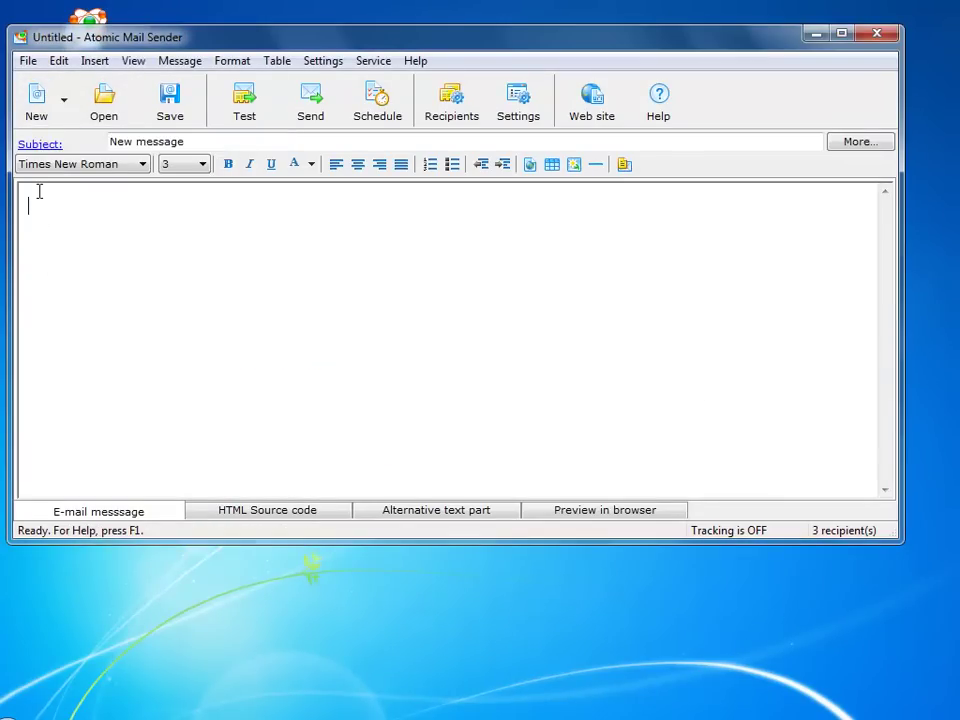
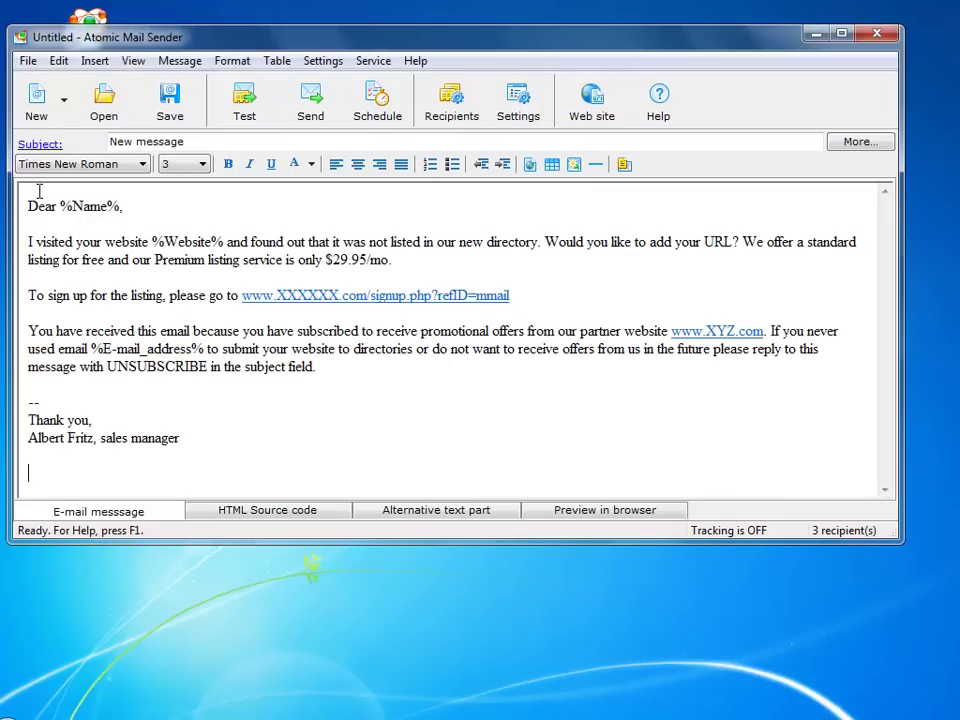
# Replace the recipient list with test-extended.txt and load its 3 recipients into Send Mail Monitor
pyautogui.click(452, 108)
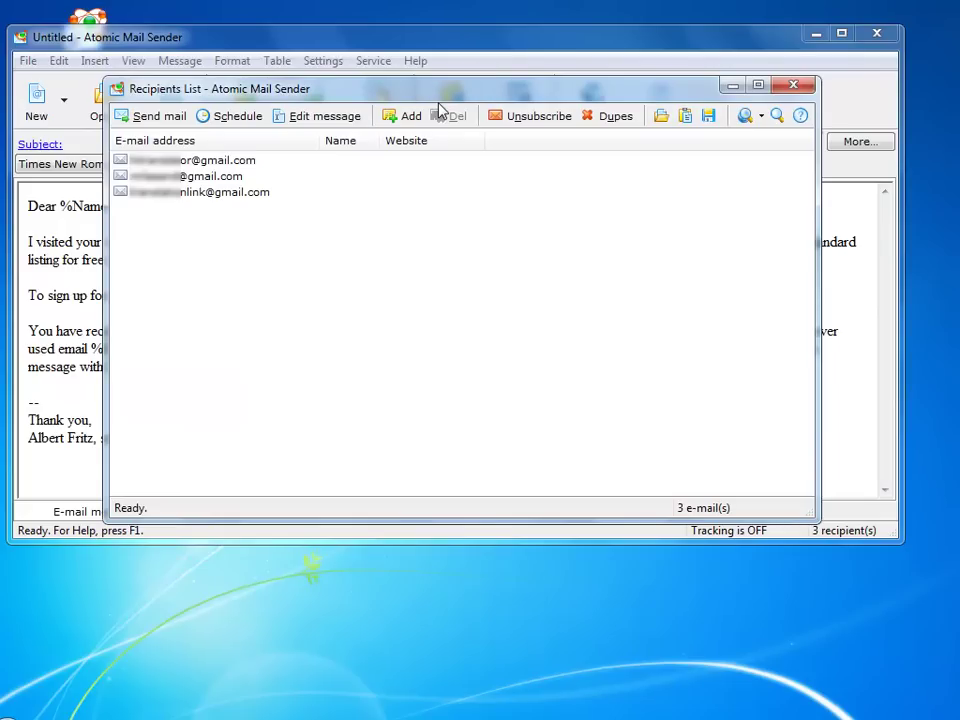
pyautogui.click(662, 118)
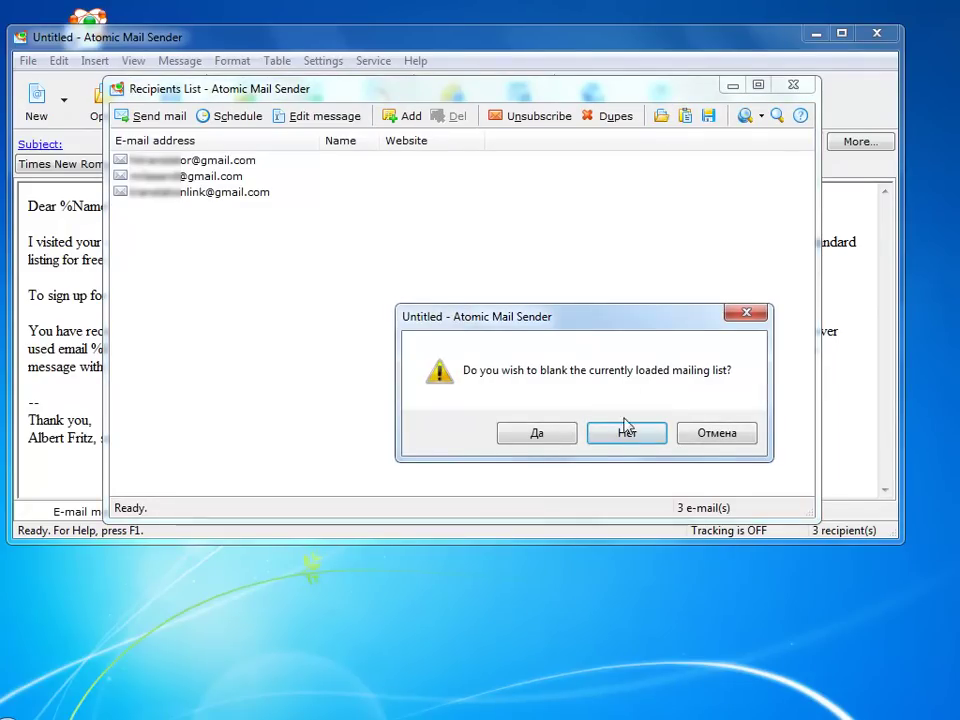
pyautogui.click(560, 440)
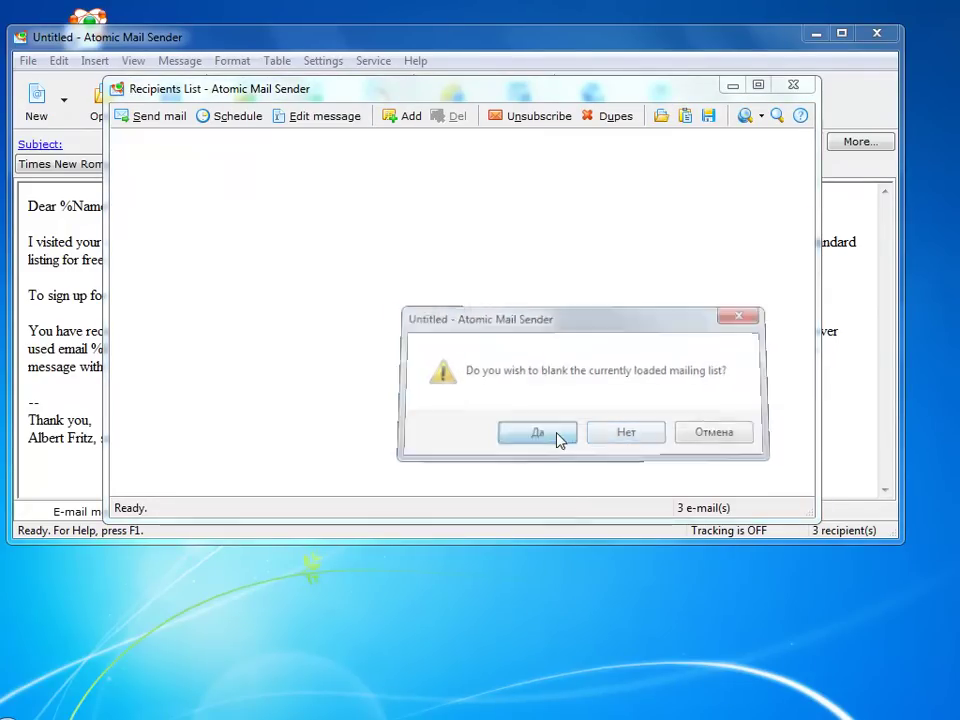
pyautogui.doubleClick(640, 156)
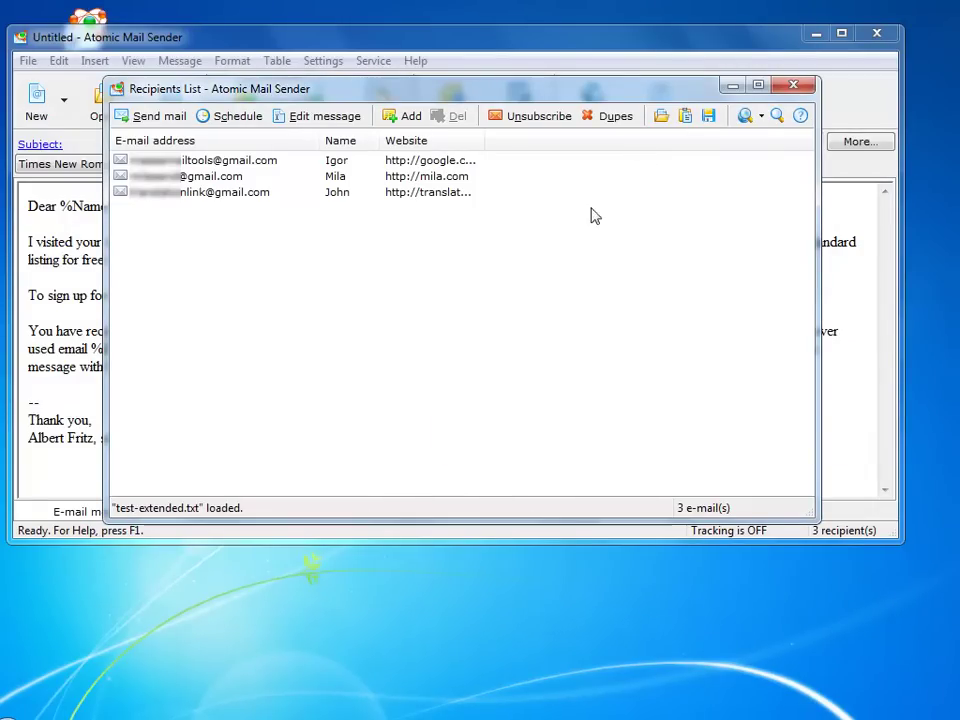
pyautogui.click(160, 118)
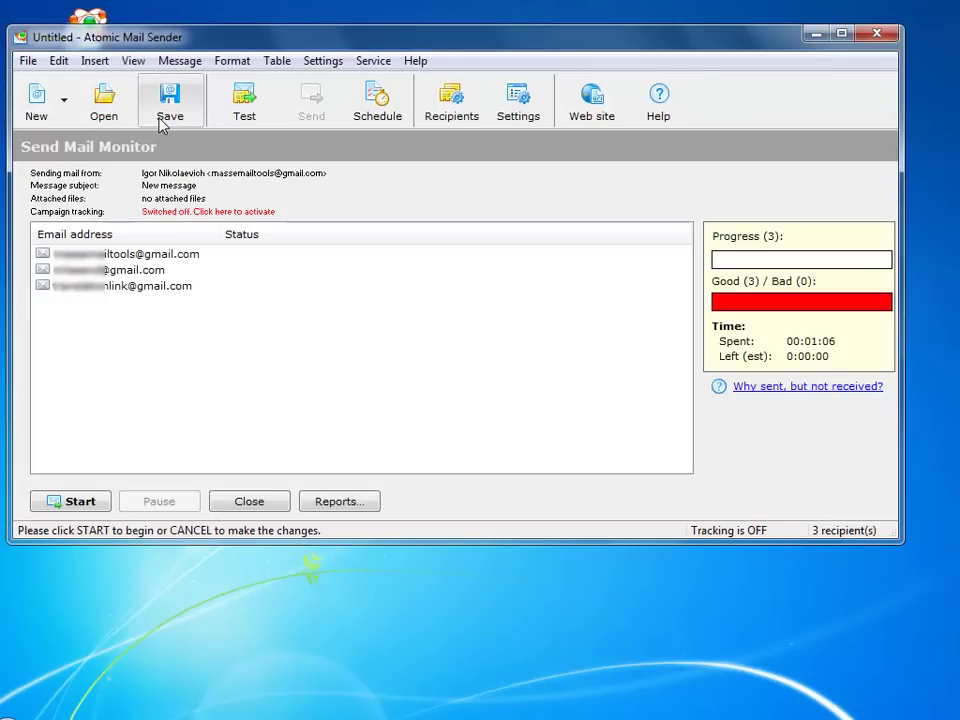
# Deliver the personalized message to the 3 recipients, acknowledge completion, and bring up Gmail in Firefox
pyautogui.click(90, 502)
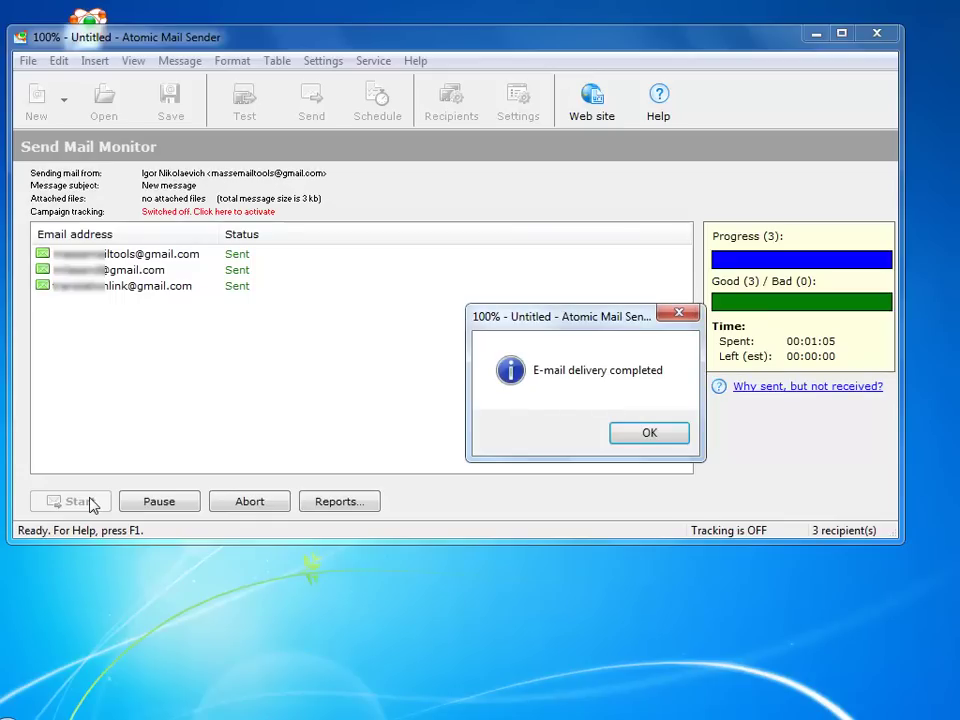
pyautogui.click(673, 441)
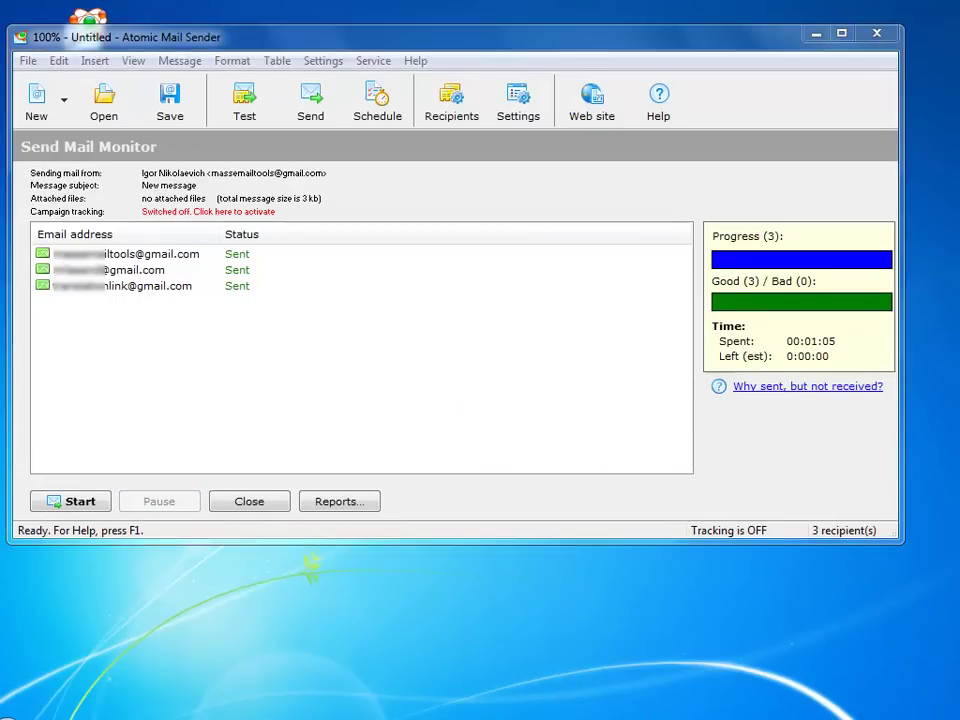
pyautogui.click(537, 719)
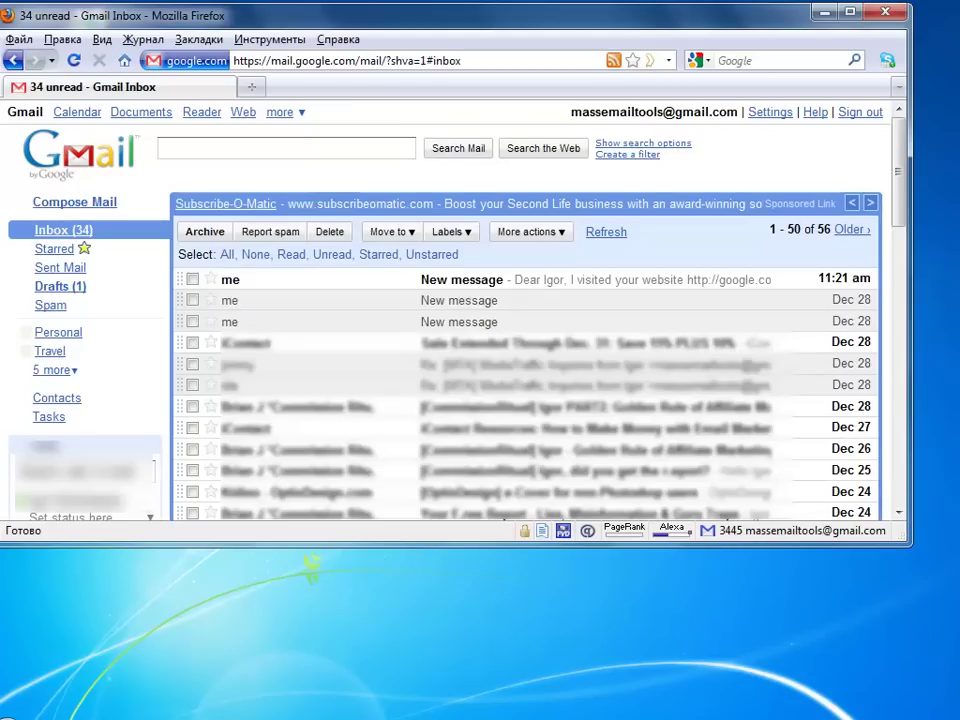
# Open the newest Gmail message and read through its personalized greeting and website
pyautogui.click(569, 283)
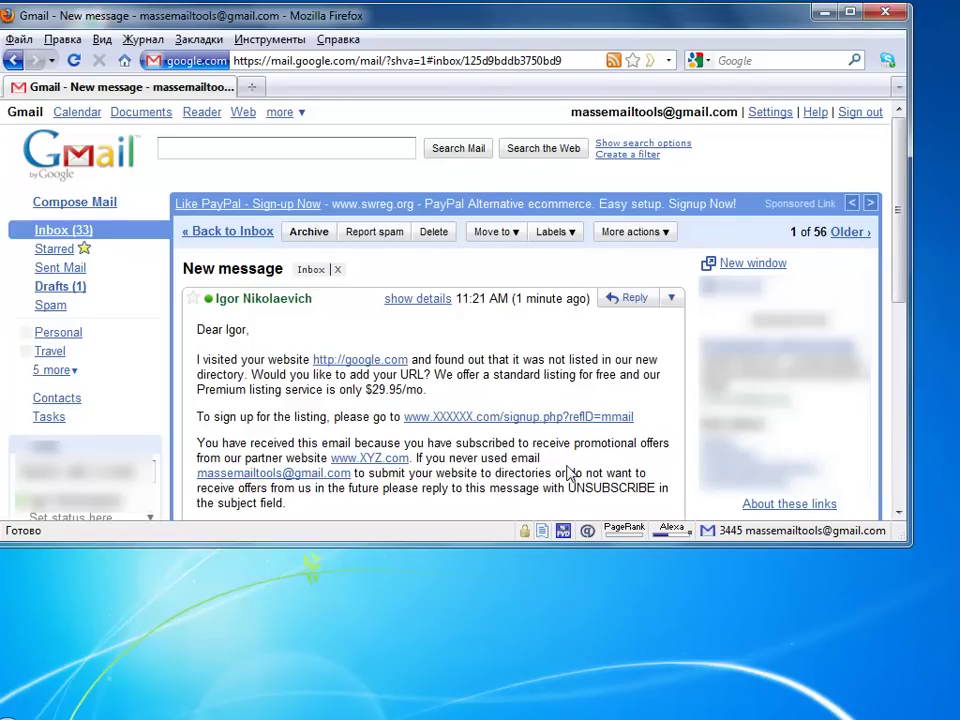
pyautogui.scroll(-1, 570, 473)
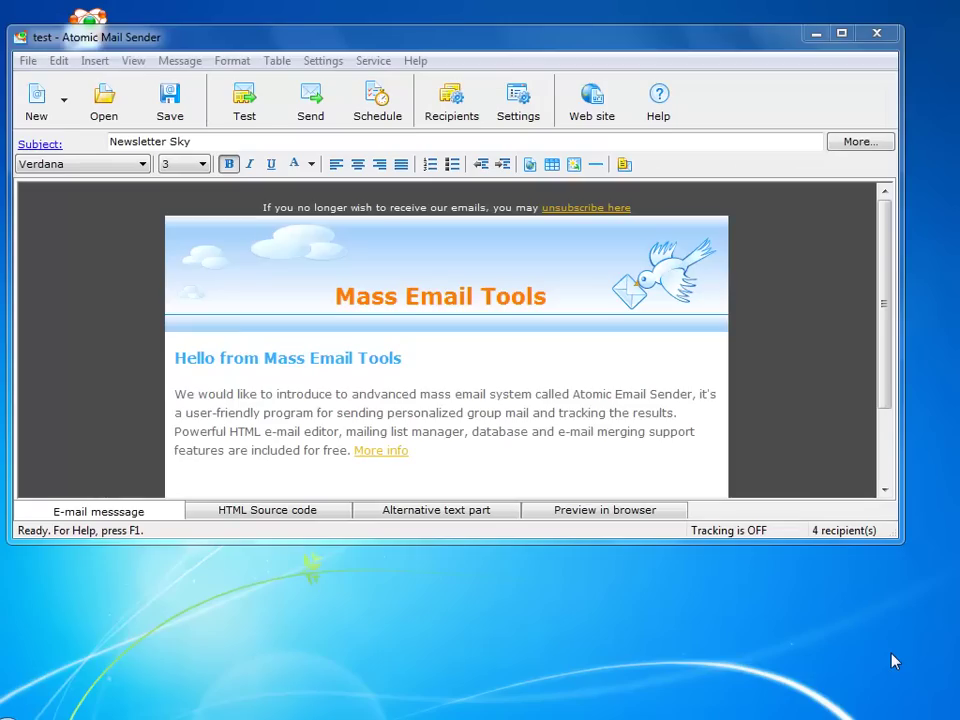
# Open the Unsubscribe wizard, try the bounce-checking option, then go back to the first page
pyautogui.click(451, 100)
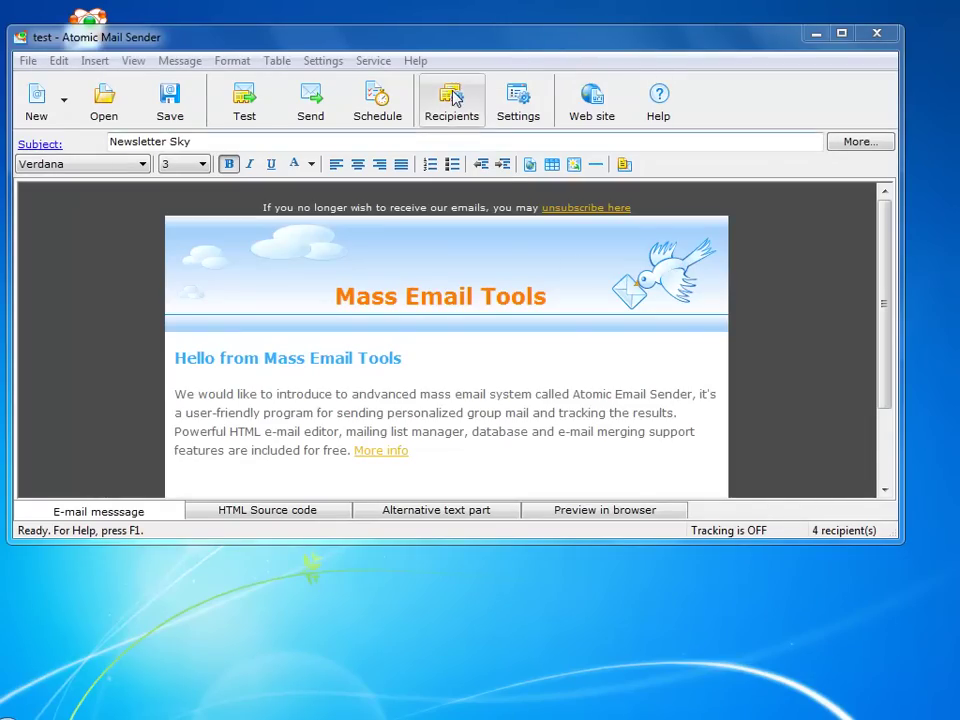
pyautogui.click(536, 119)
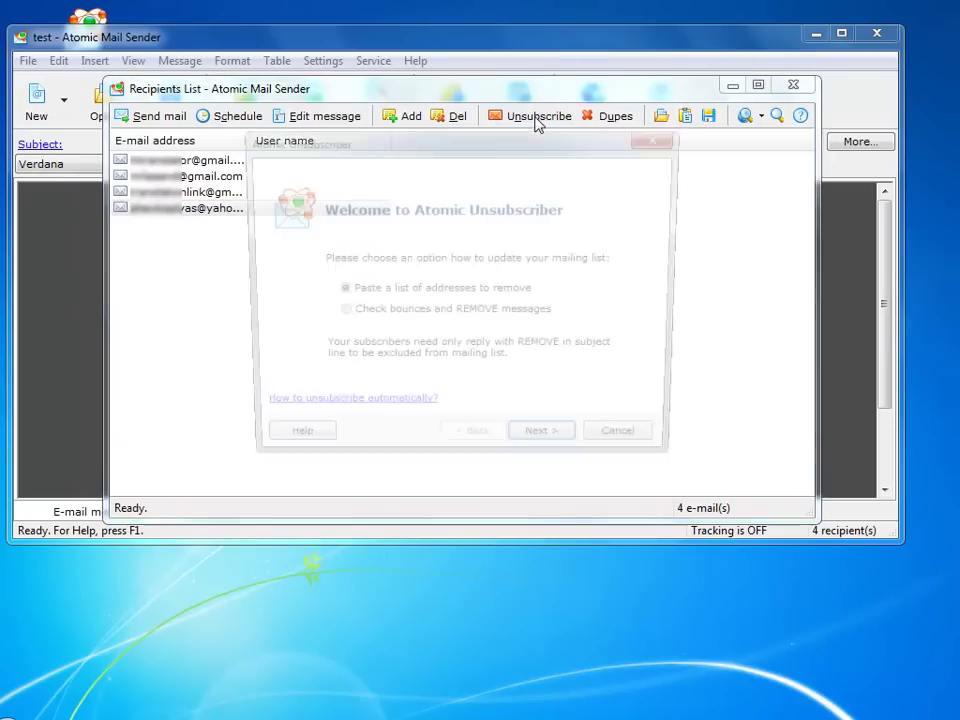
pyautogui.click(504, 316)
pyautogui.click(541, 451)
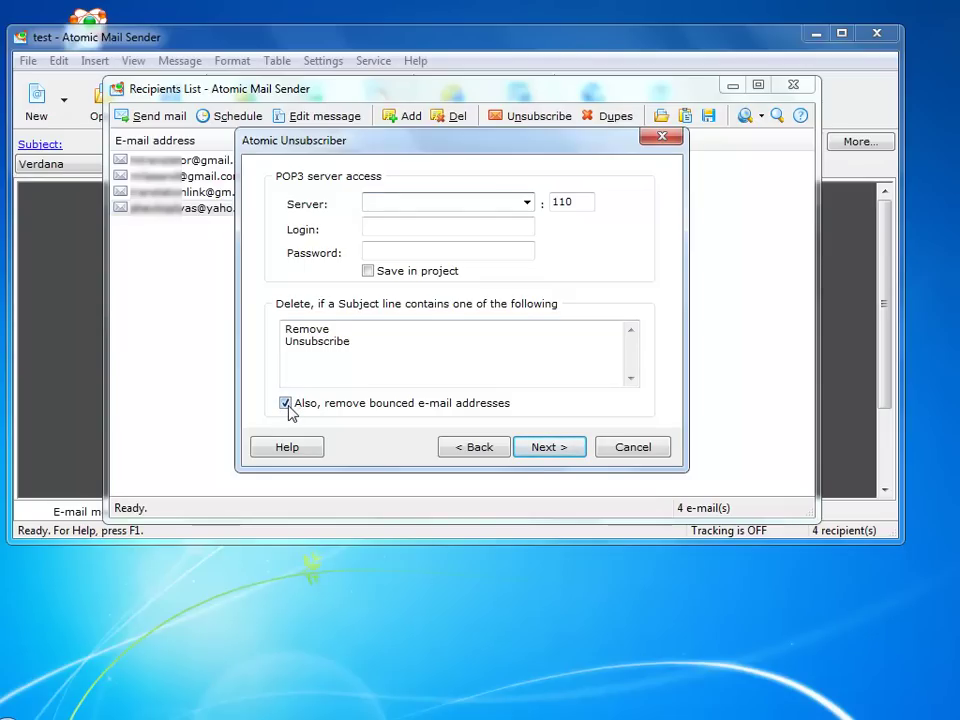
pyautogui.click(288, 406)
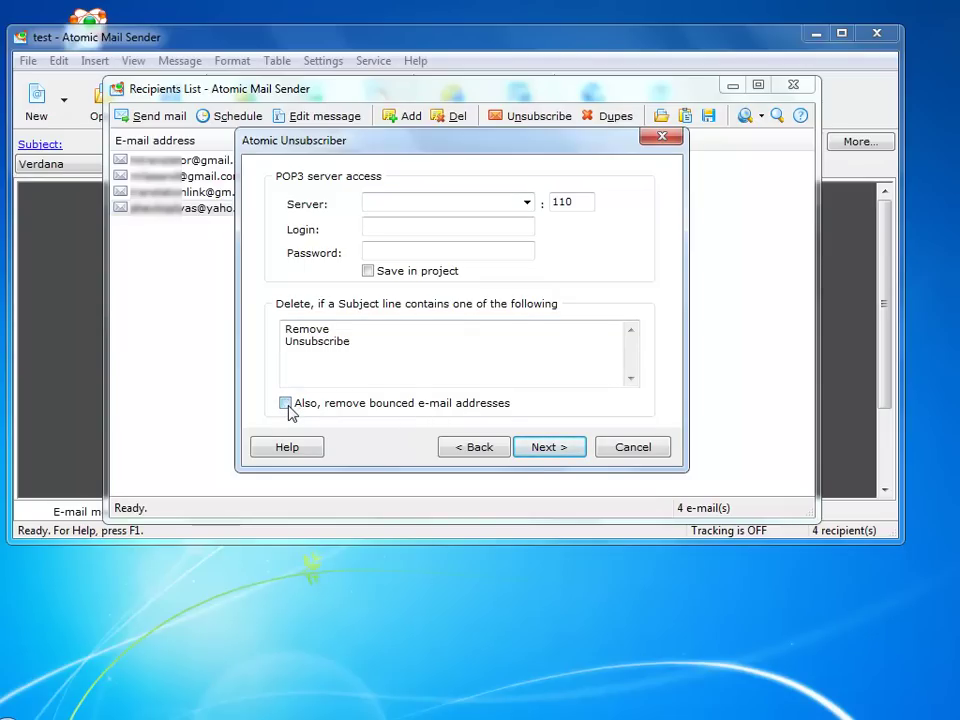
pyautogui.click(464, 452)
# Paste the yahoo.com address to remove it from the list, then close the Recipients List
pyautogui.click(443, 292)
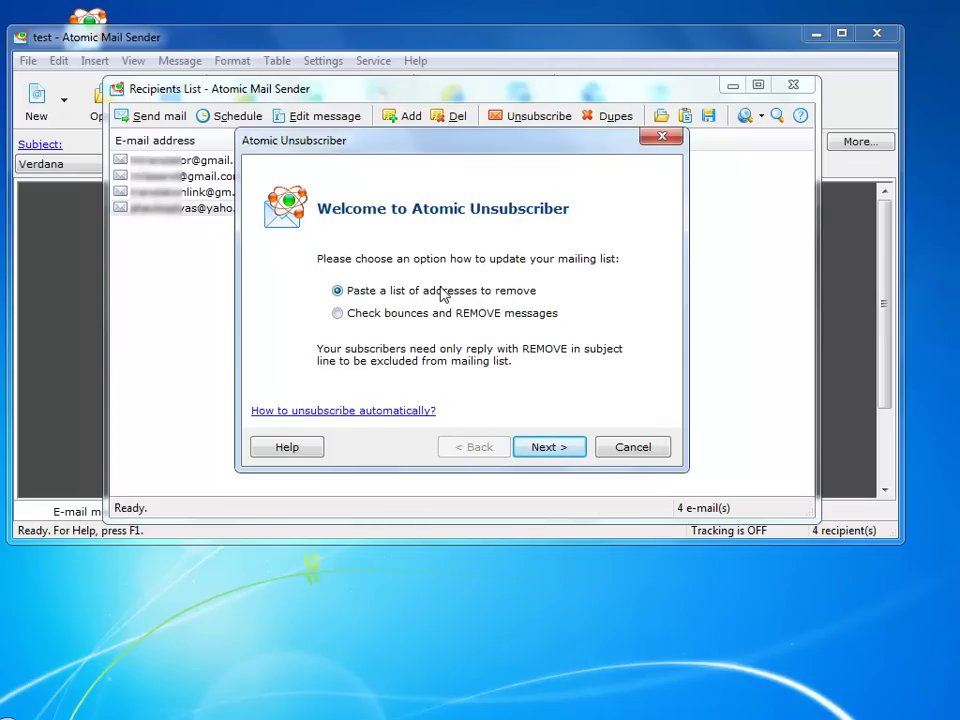
pyautogui.click(538, 452)
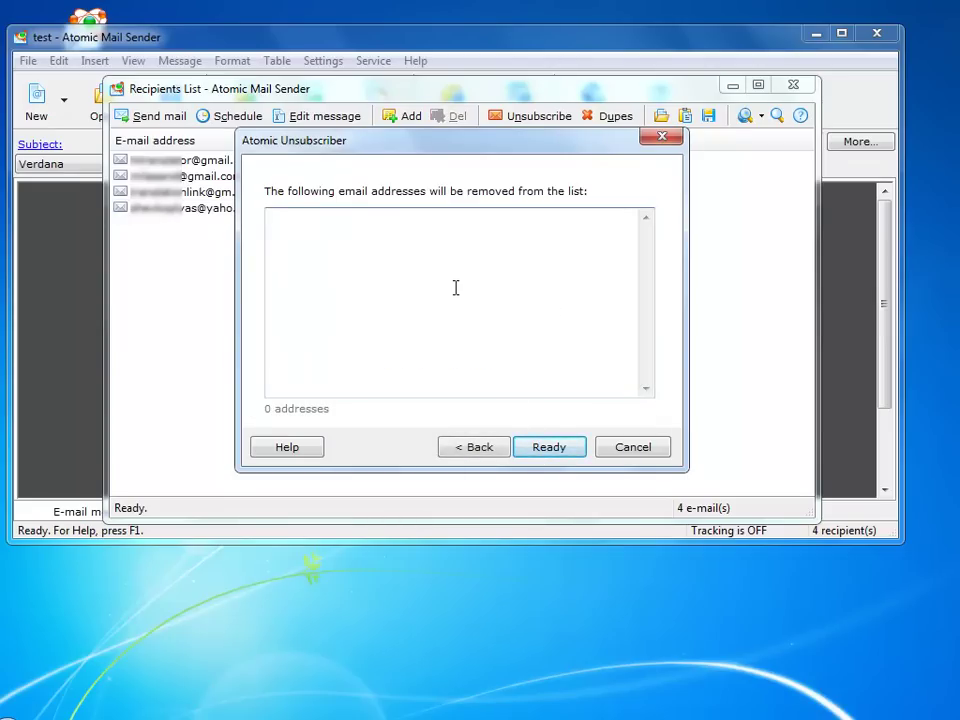
pyautogui.hotkey('ctrl', 'v')
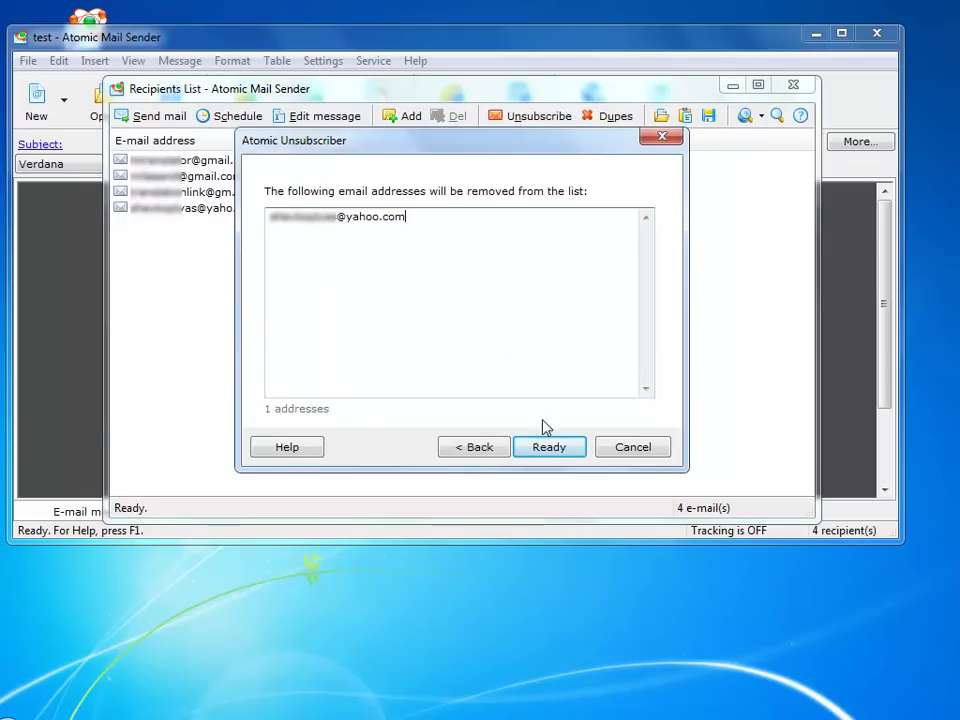
pyautogui.click(550, 446)
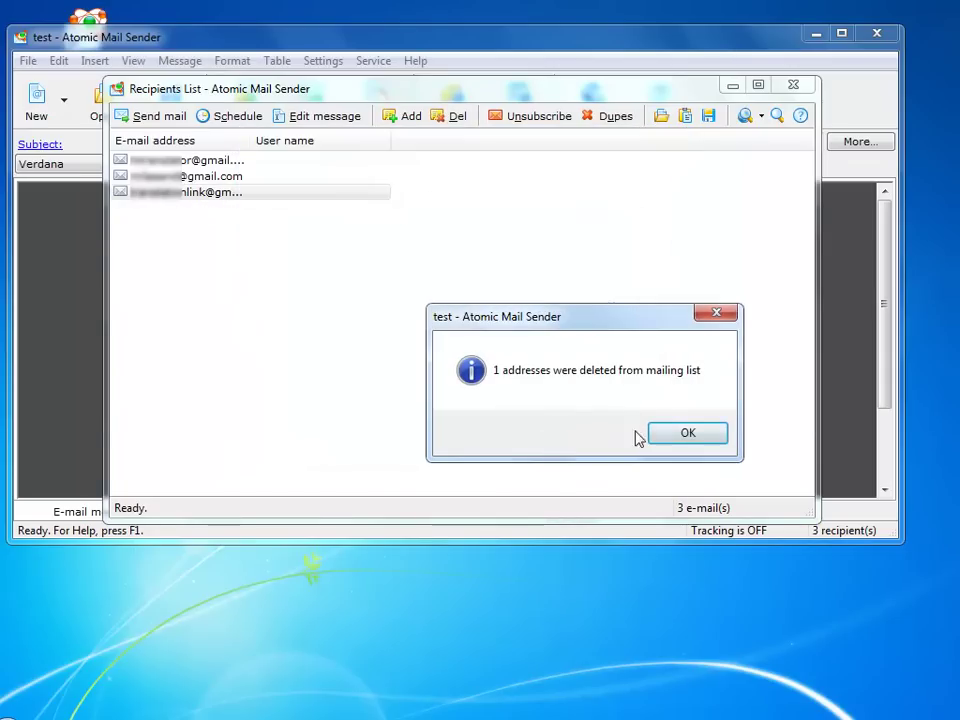
pyautogui.click(686, 440)
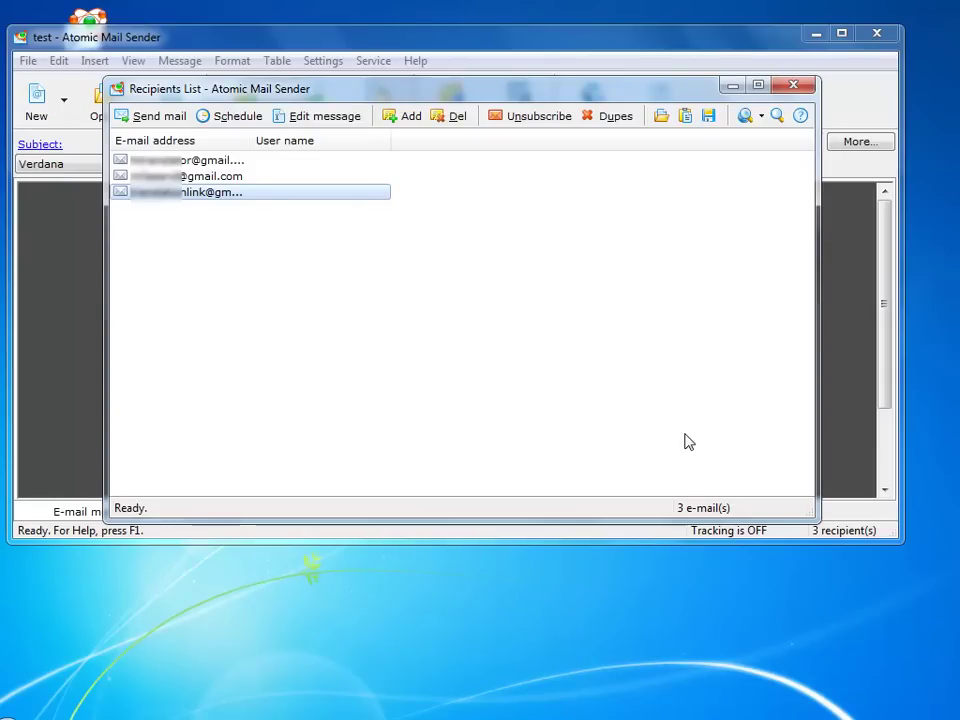
pyautogui.click(796, 88)
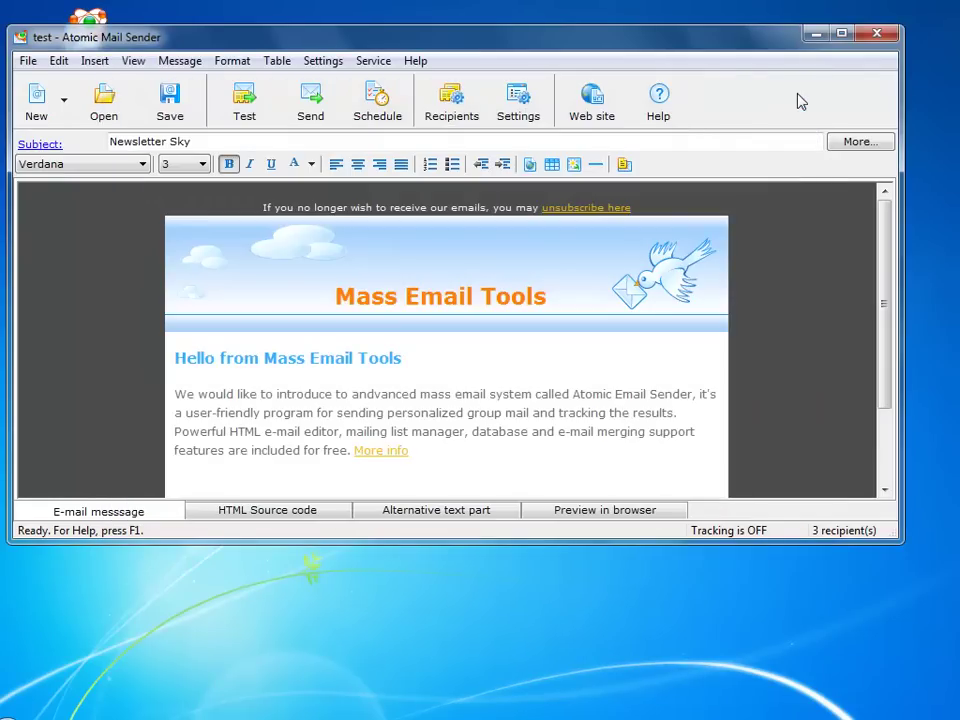